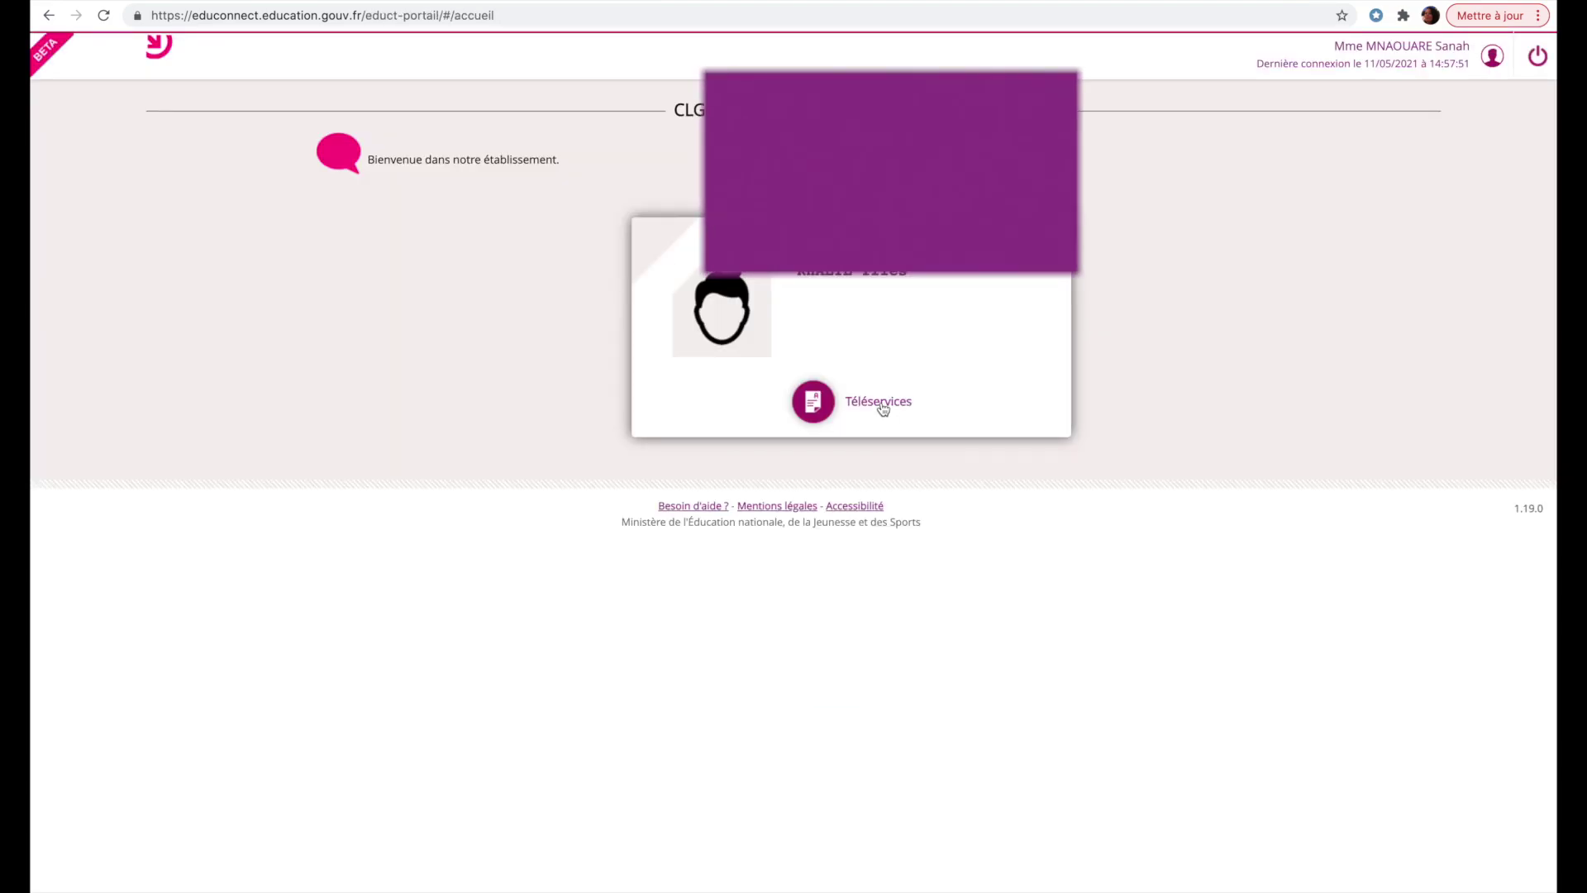
Open the teleservices and search the post-3e training offers for "Lycée Pierre Vernant" in Sèvres.
{"action": "left_click", "coordinate": [882, 409]}
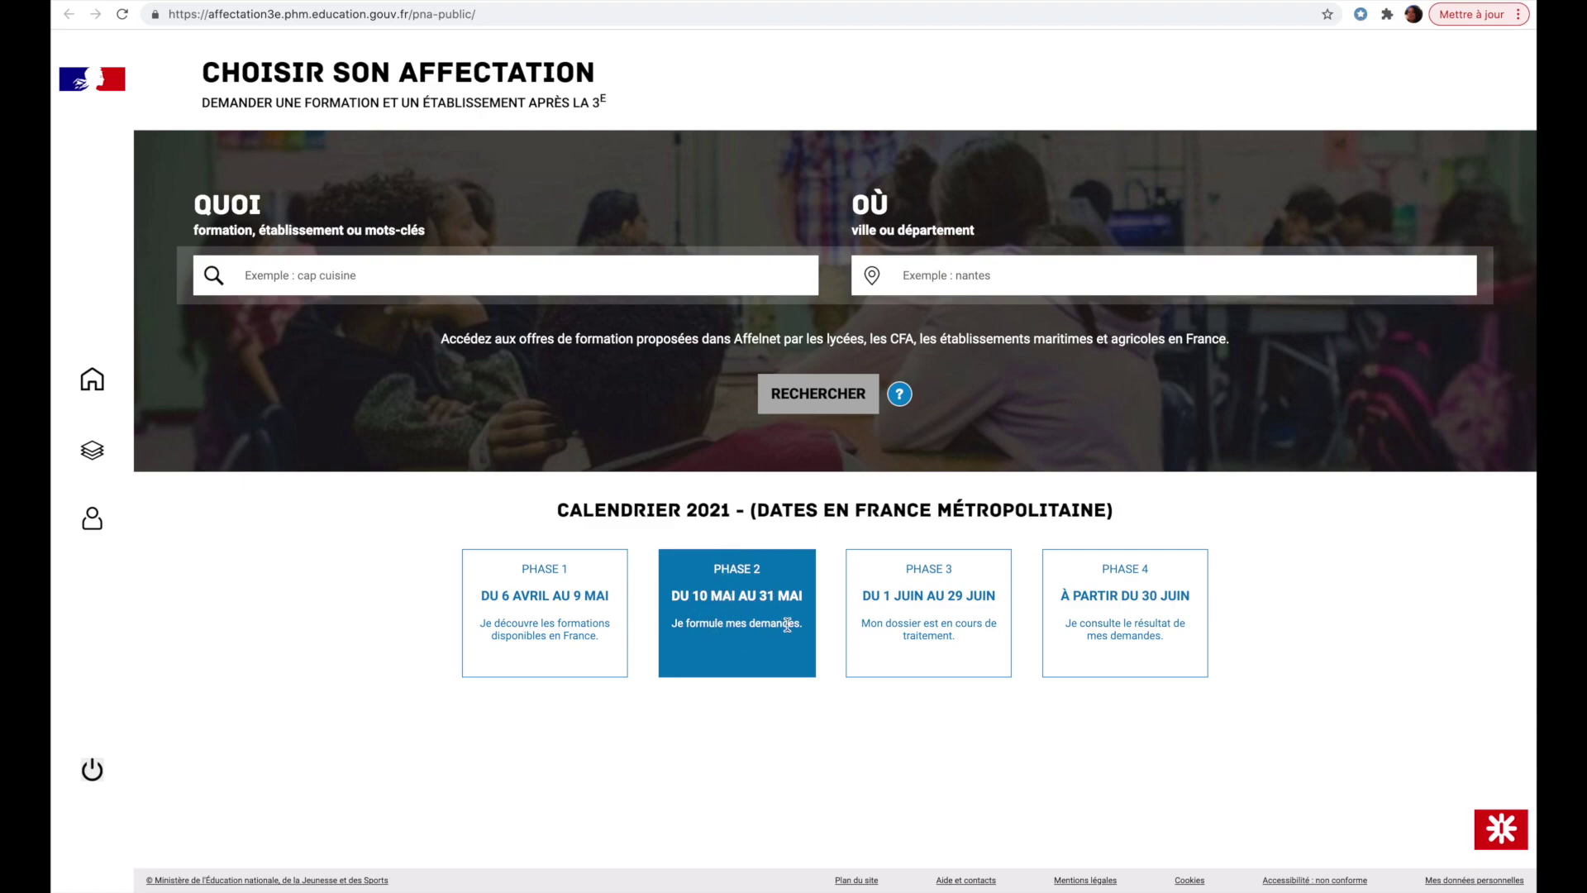
{"action": "left_click", "coordinate": [518, 280]}
{"action": "type", "text": "Lycée Pierre Vernant"}
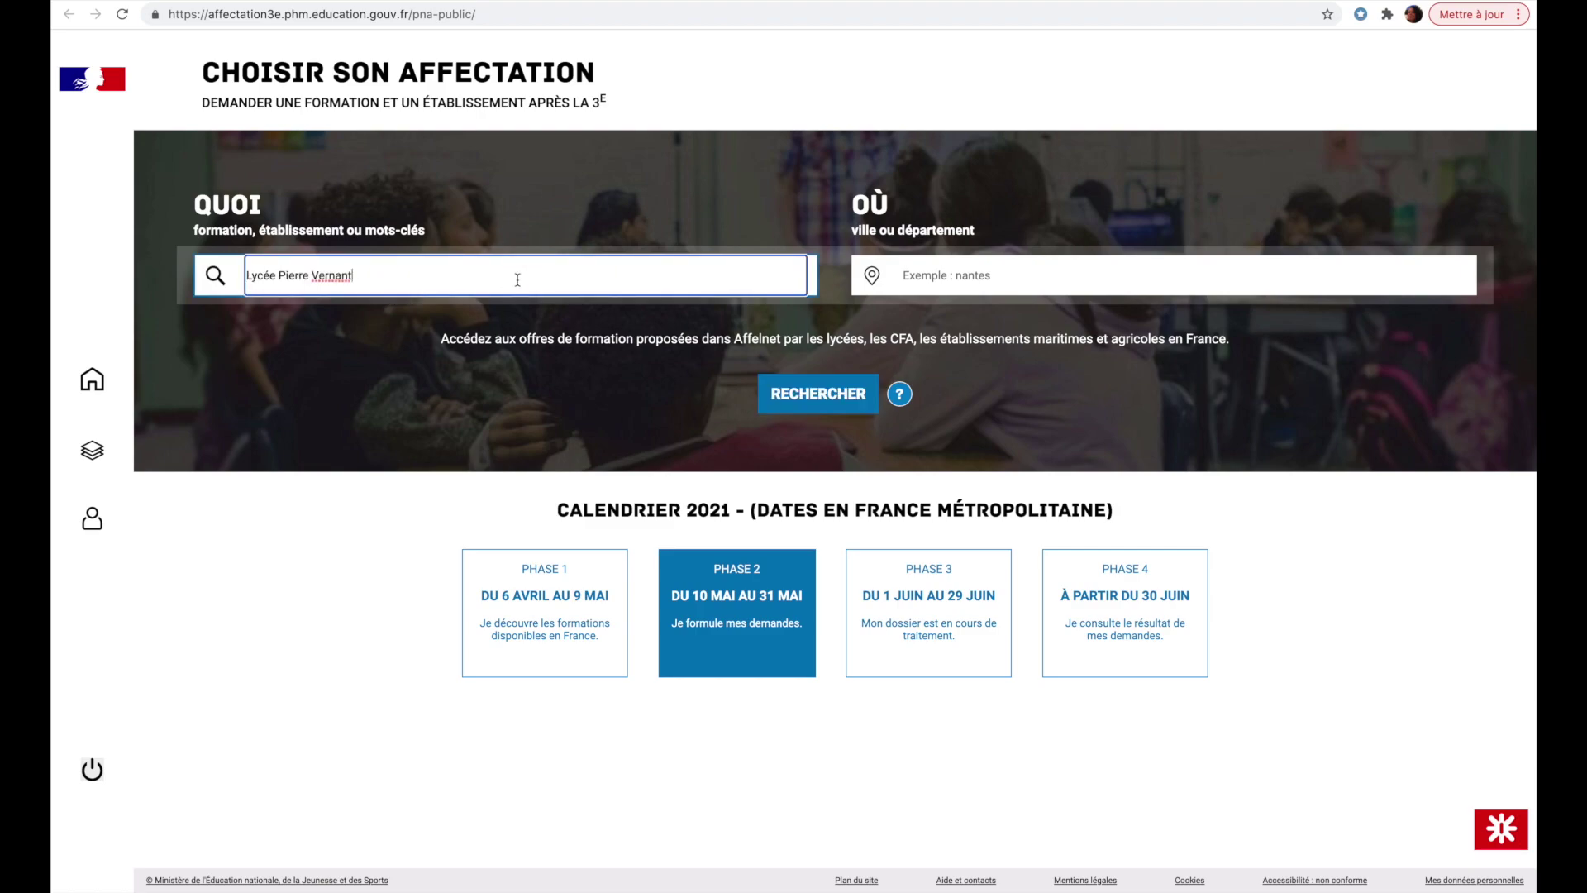
{"action": "left_click", "coordinate": [930, 278]}
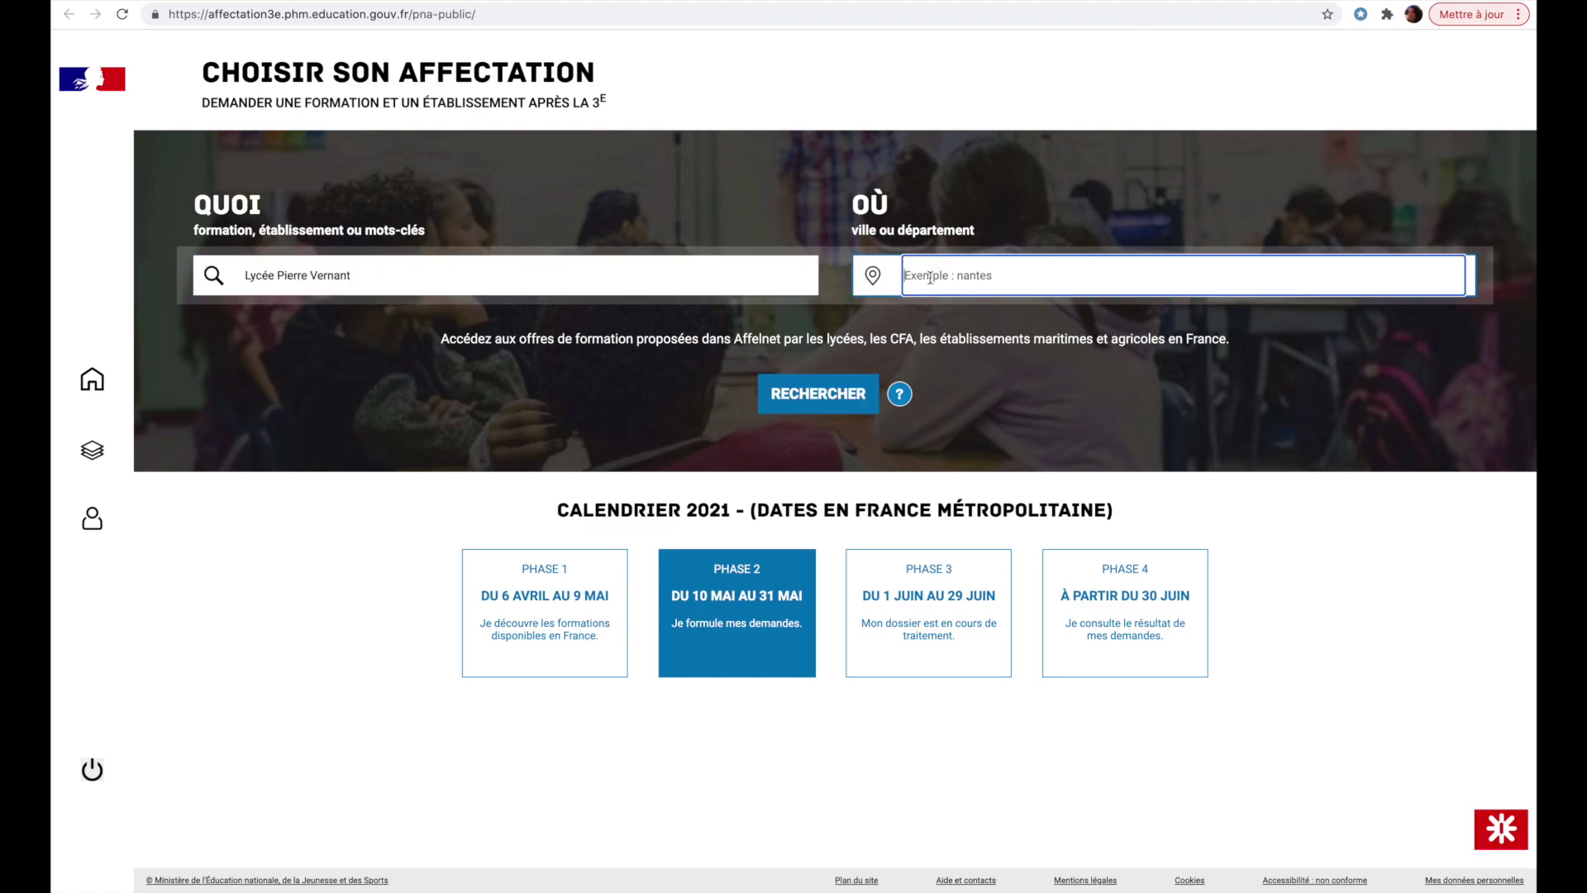
{"action": "type", "text": "Se"}
{"action": "left_click", "coordinate": [820, 400]}
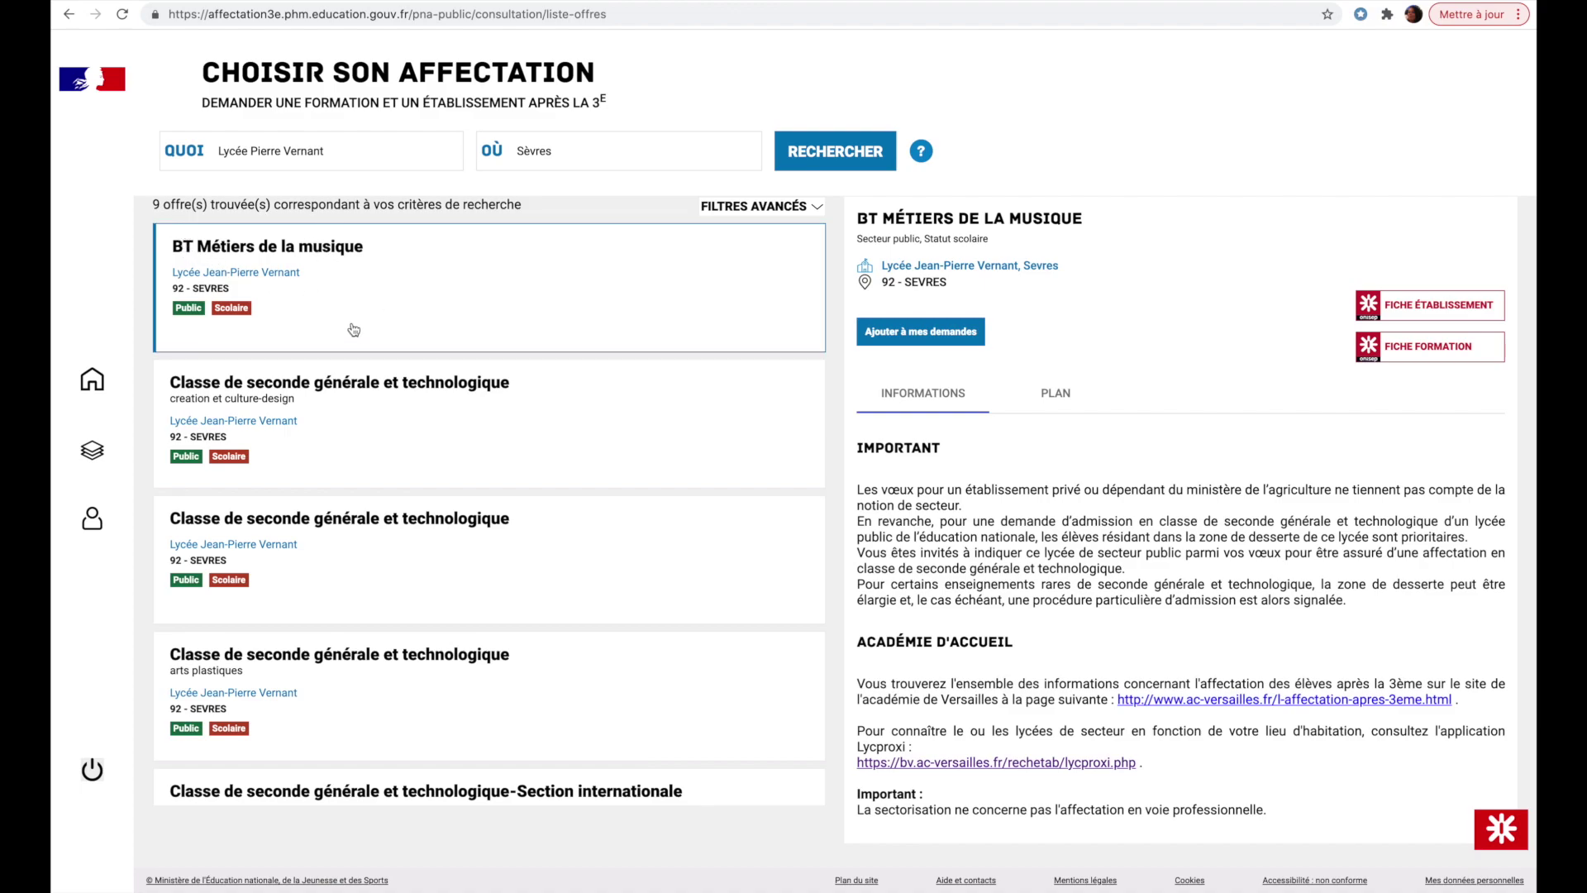
Examine the list of offers at the school and the details of LANGUE VIVANTE 3 RARE JAPONAIS.
{"action": "scroll", "coordinate": [378, 519], "scroll_direction": "down", "scroll_amount": 5}
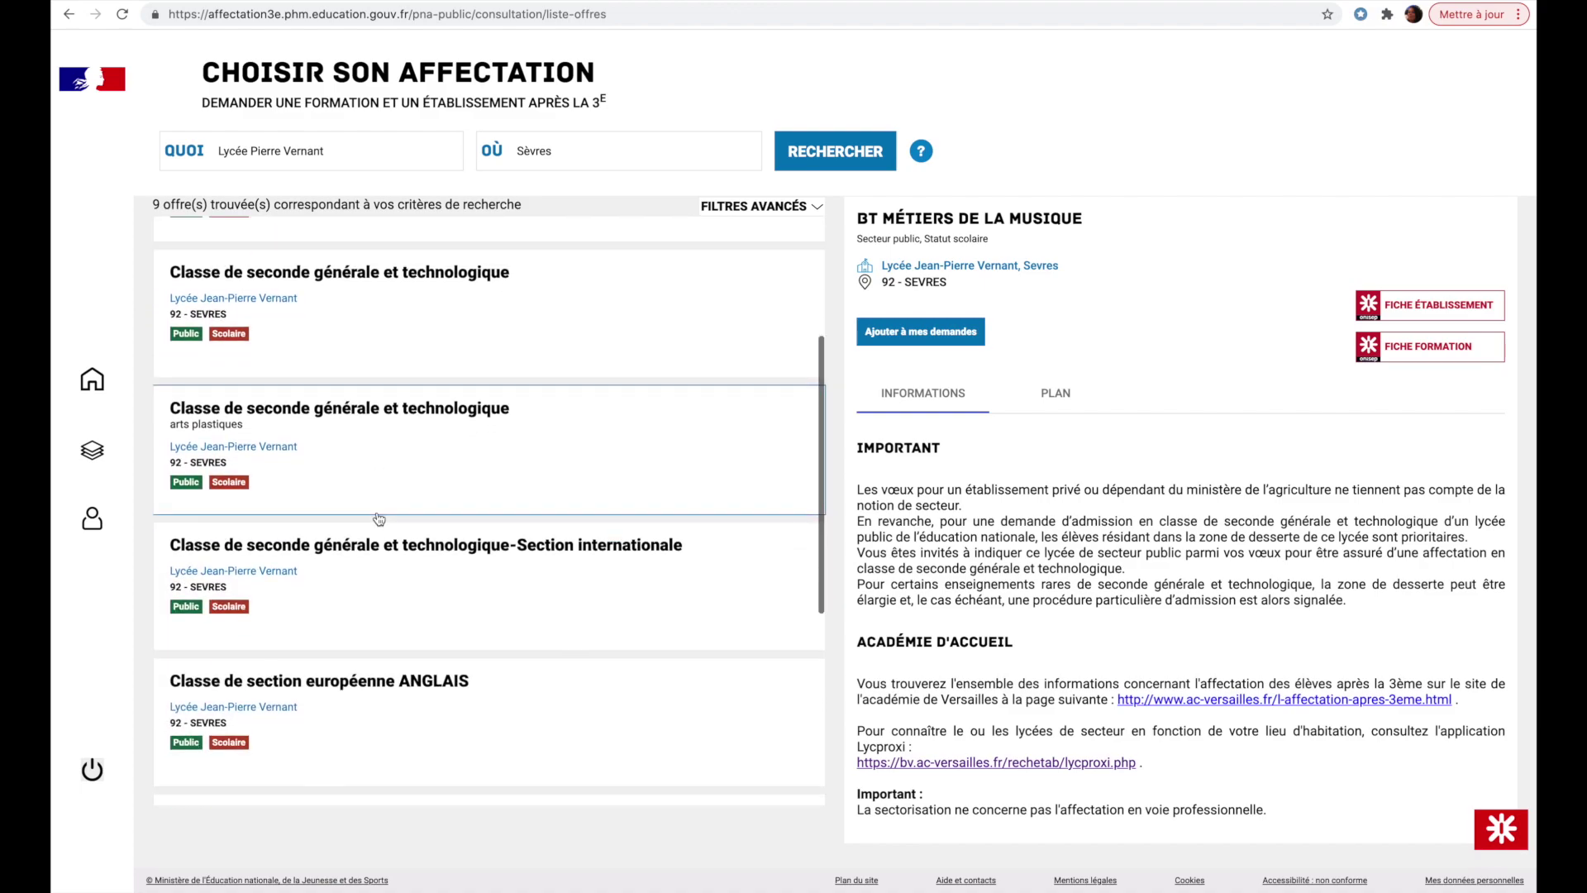
{"action": "scroll", "coordinate": [379, 519], "scroll_direction": "down", "scroll_amount": 4}
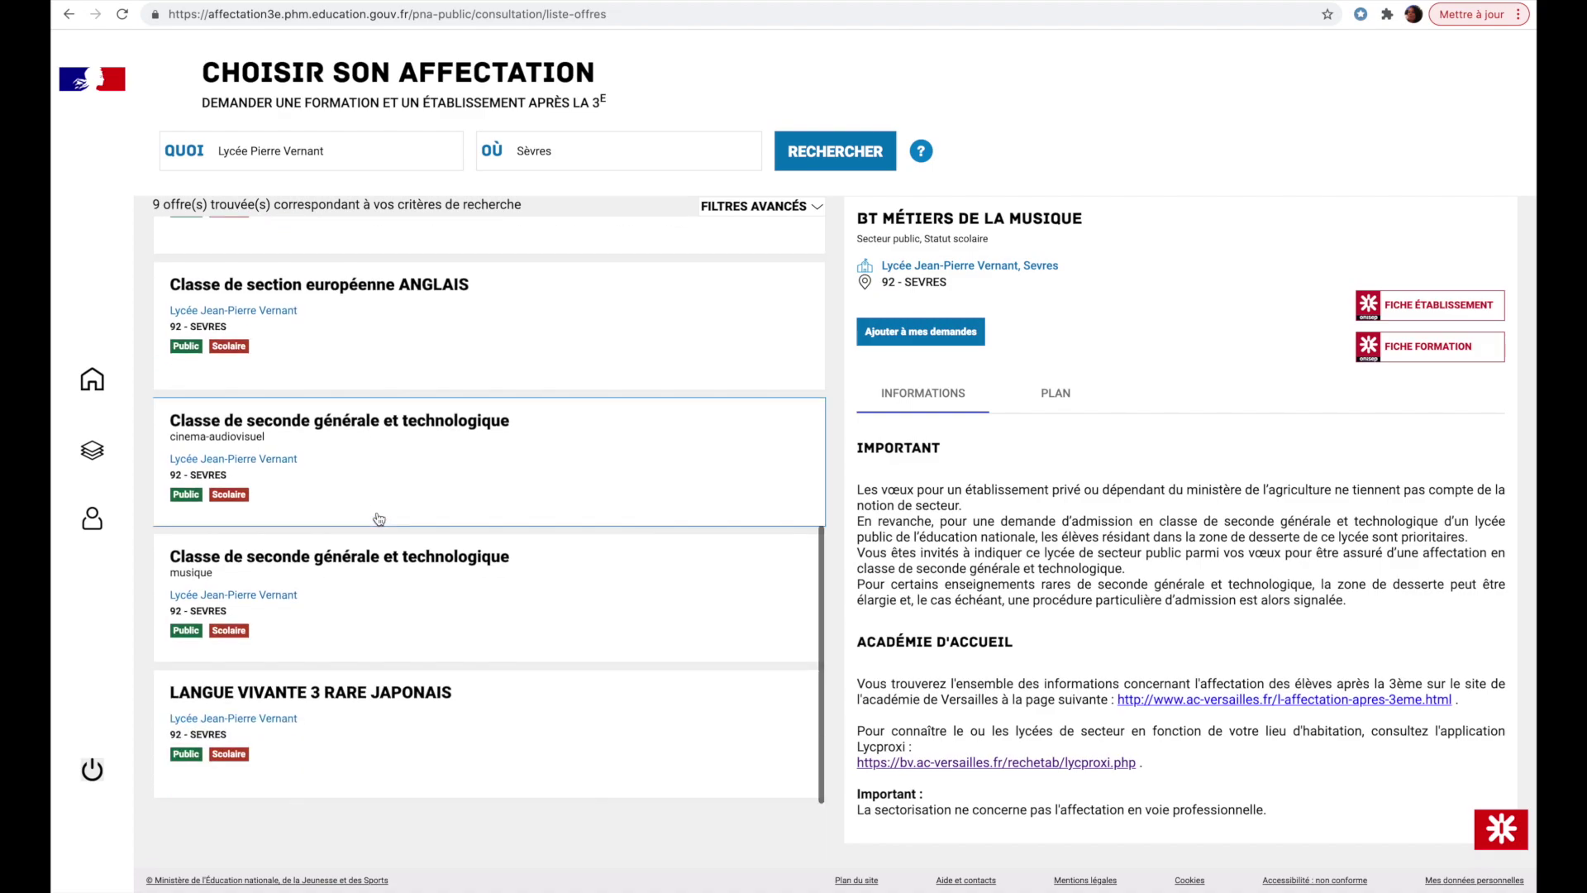
{"action": "scroll", "coordinate": [379, 519], "scroll_direction": "up", "scroll_amount": 9}
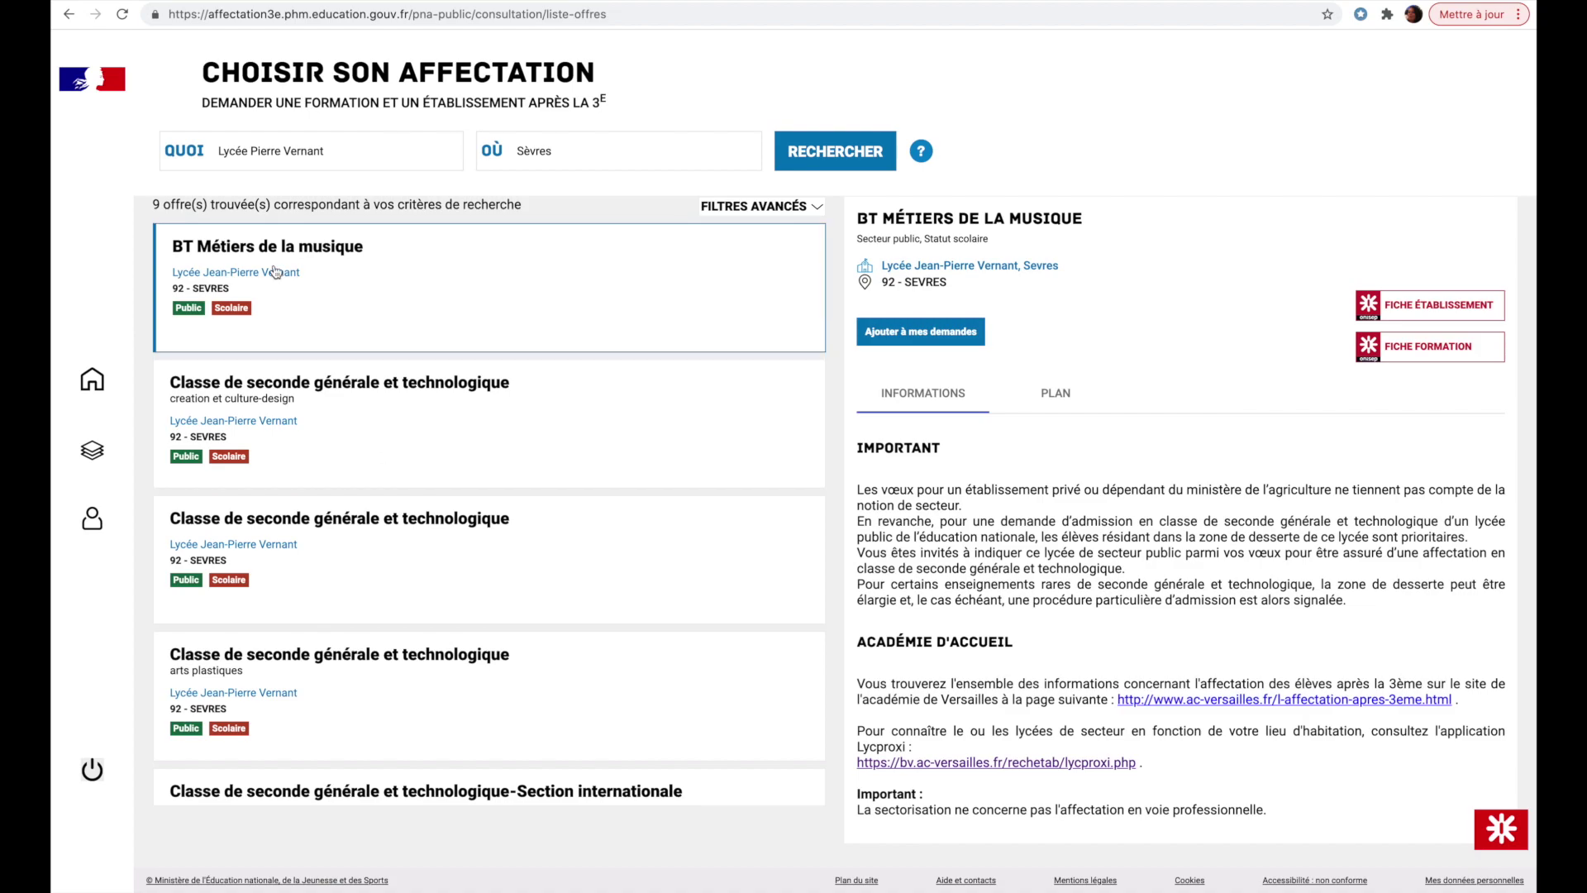
{"action": "scroll", "coordinate": [305, 361], "scroll_direction": "down", "scroll_amount": 2}
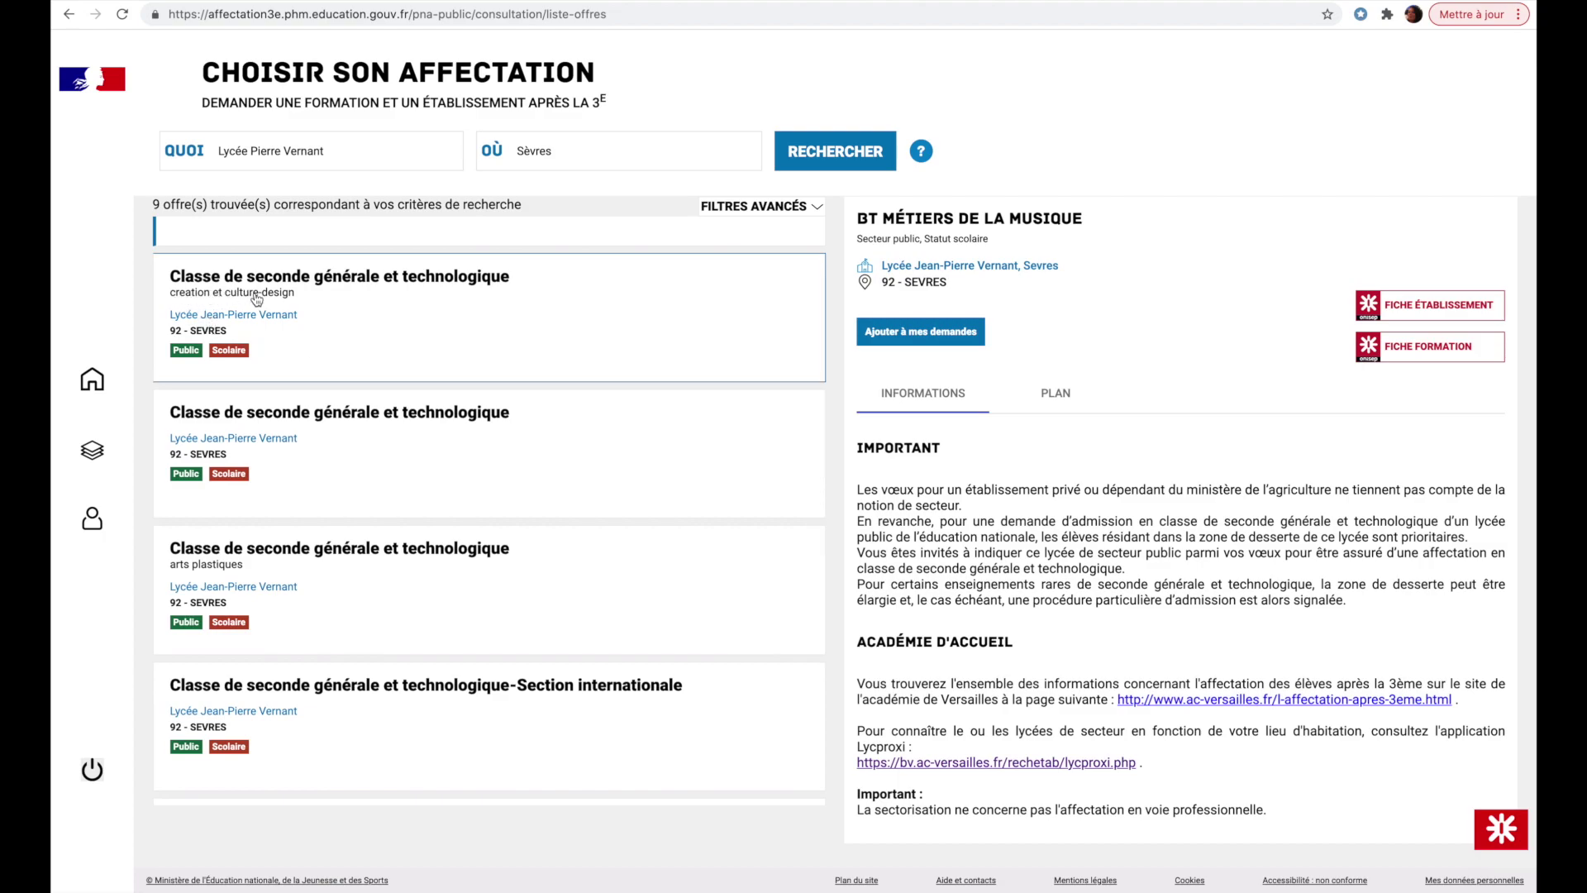
{"action": "scroll", "coordinate": [273, 302], "scroll_direction": "down", "scroll_amount": 1}
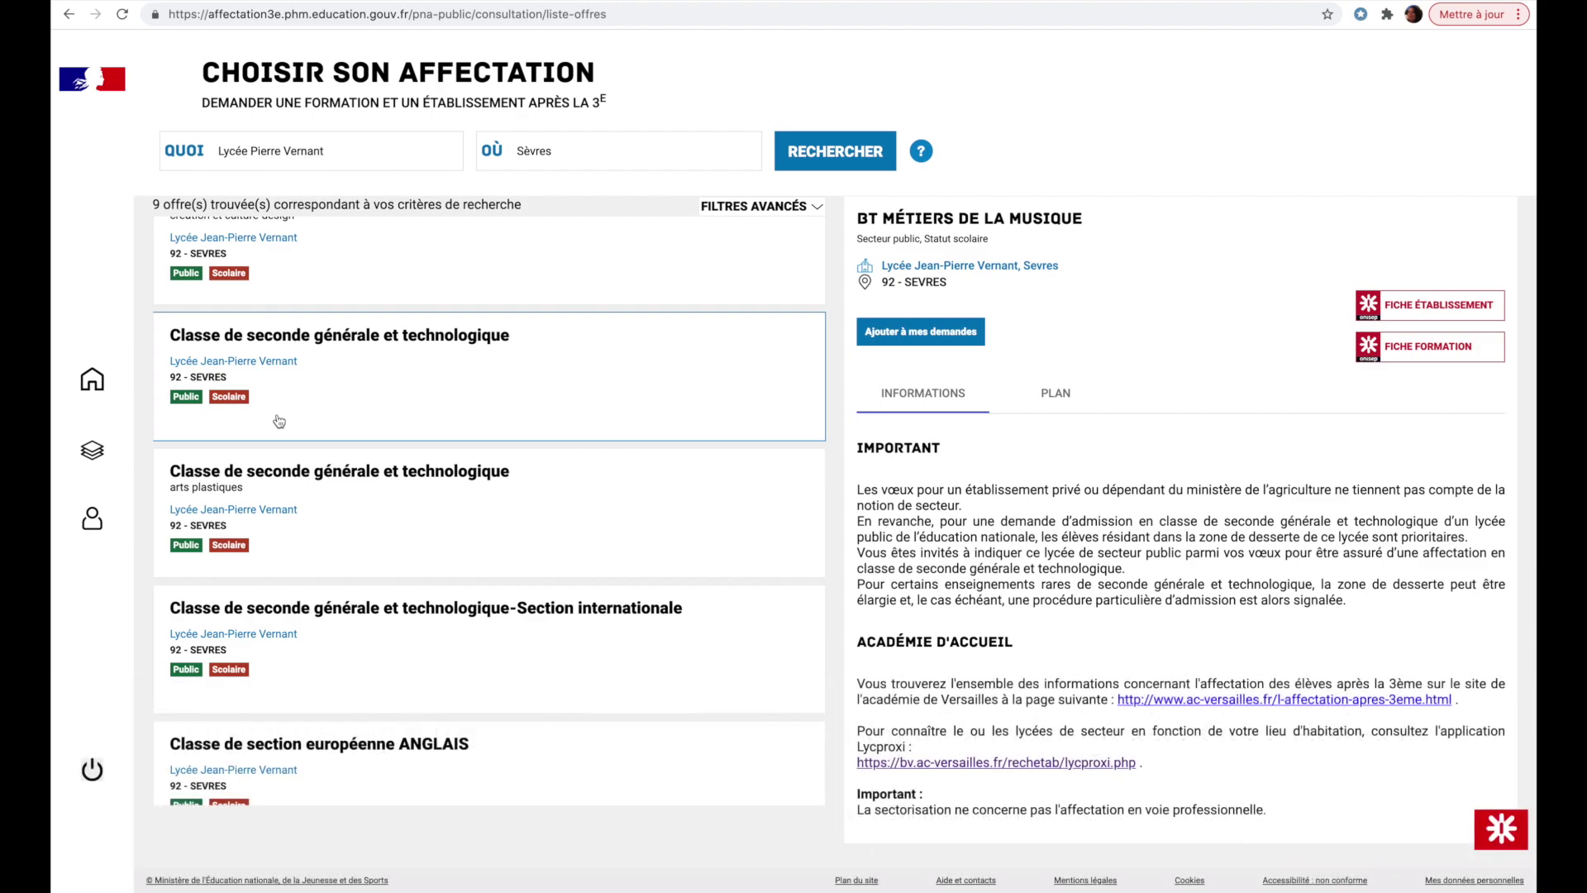
{"action": "scroll", "coordinate": [278, 420], "scroll_direction": "down", "scroll_amount": 2}
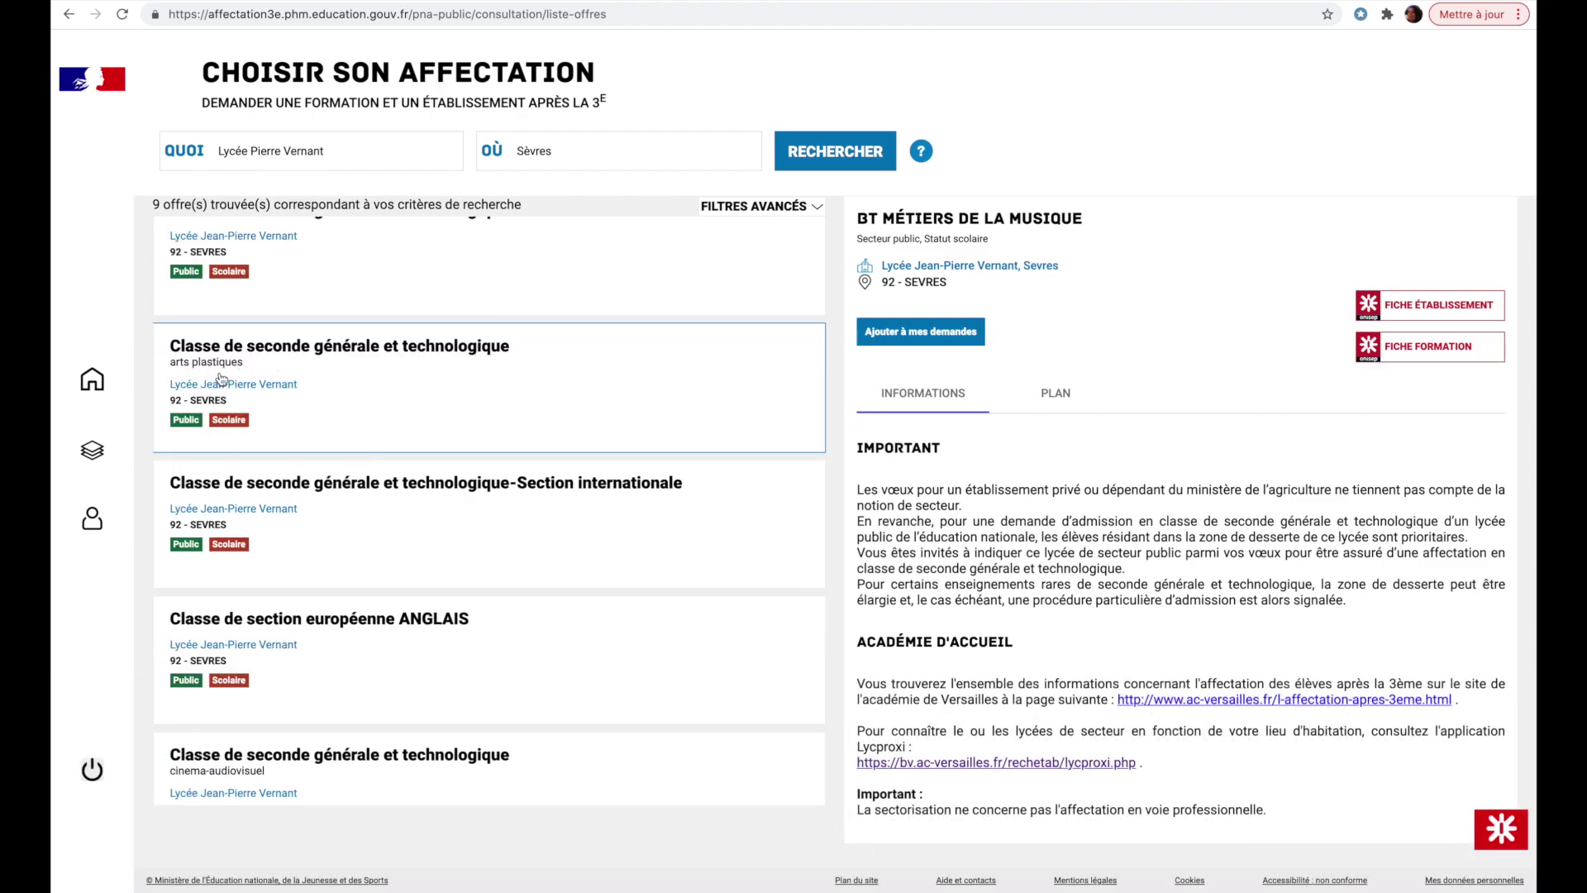
{"action": "scroll", "coordinate": [421, 506], "scroll_direction": "down", "scroll_amount": 1}
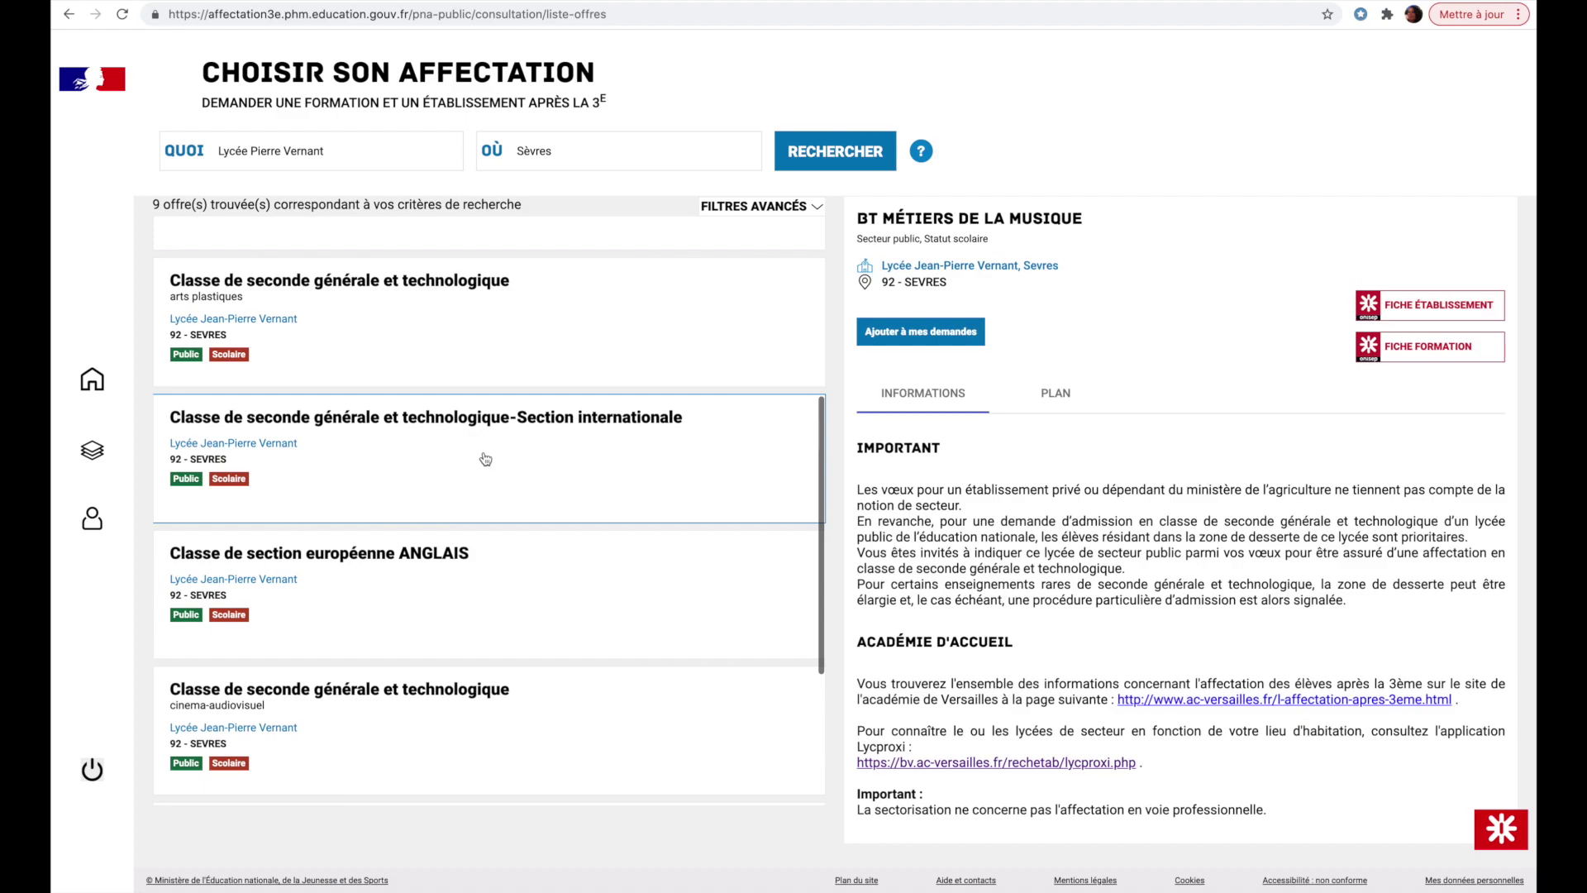
{"action": "scroll", "coordinate": [486, 459], "scroll_direction": "down", "scroll_amount": 1}
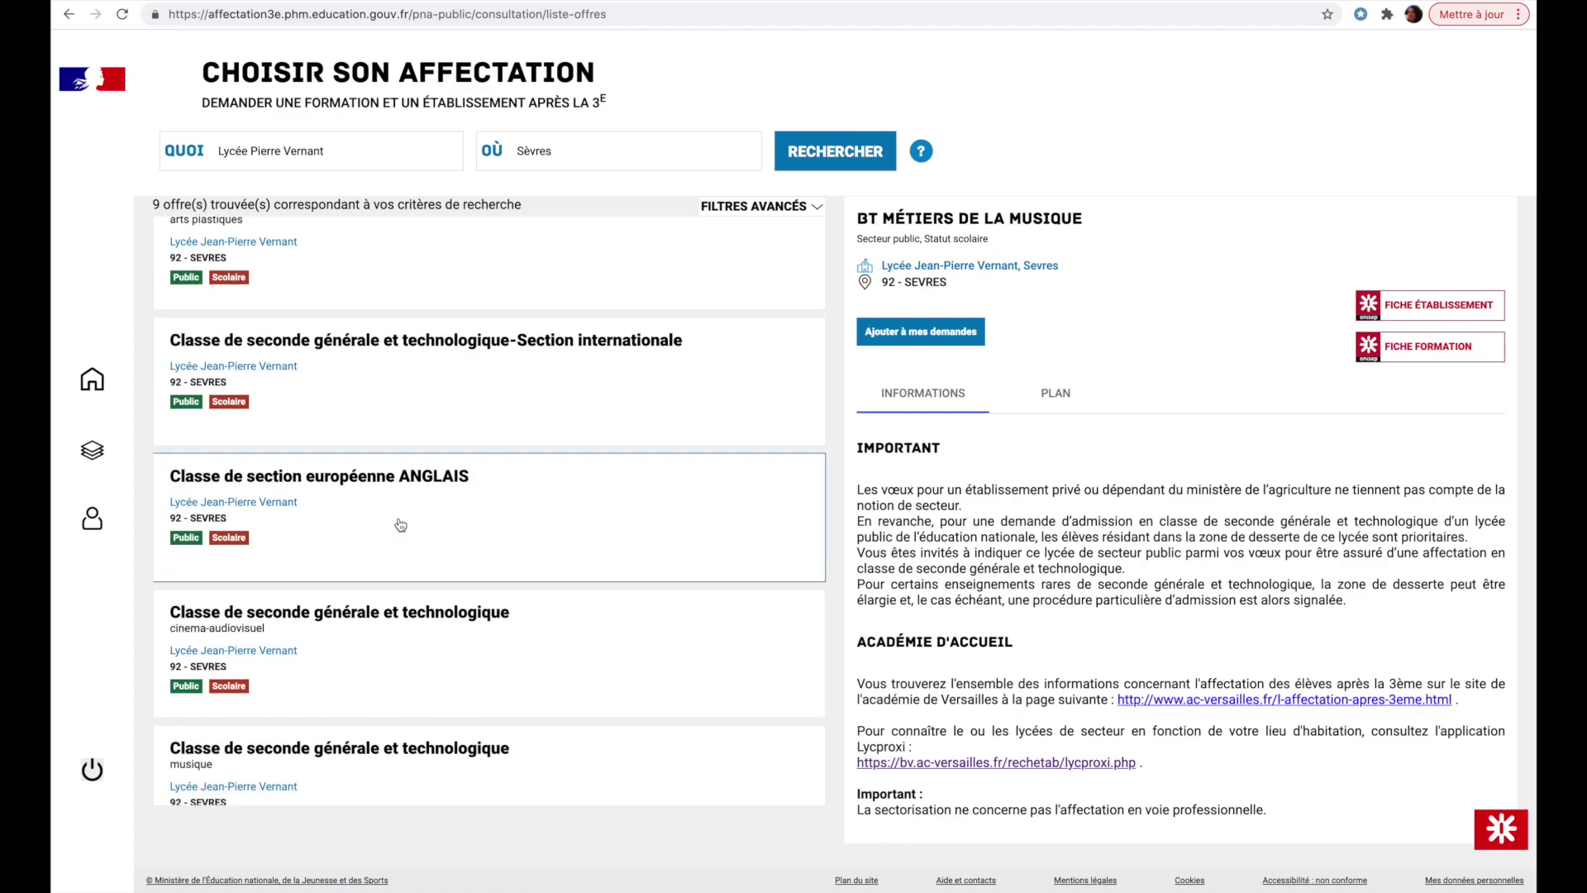
{"action": "scroll", "coordinate": [401, 526], "scroll_direction": "down", "scroll_amount": 1}
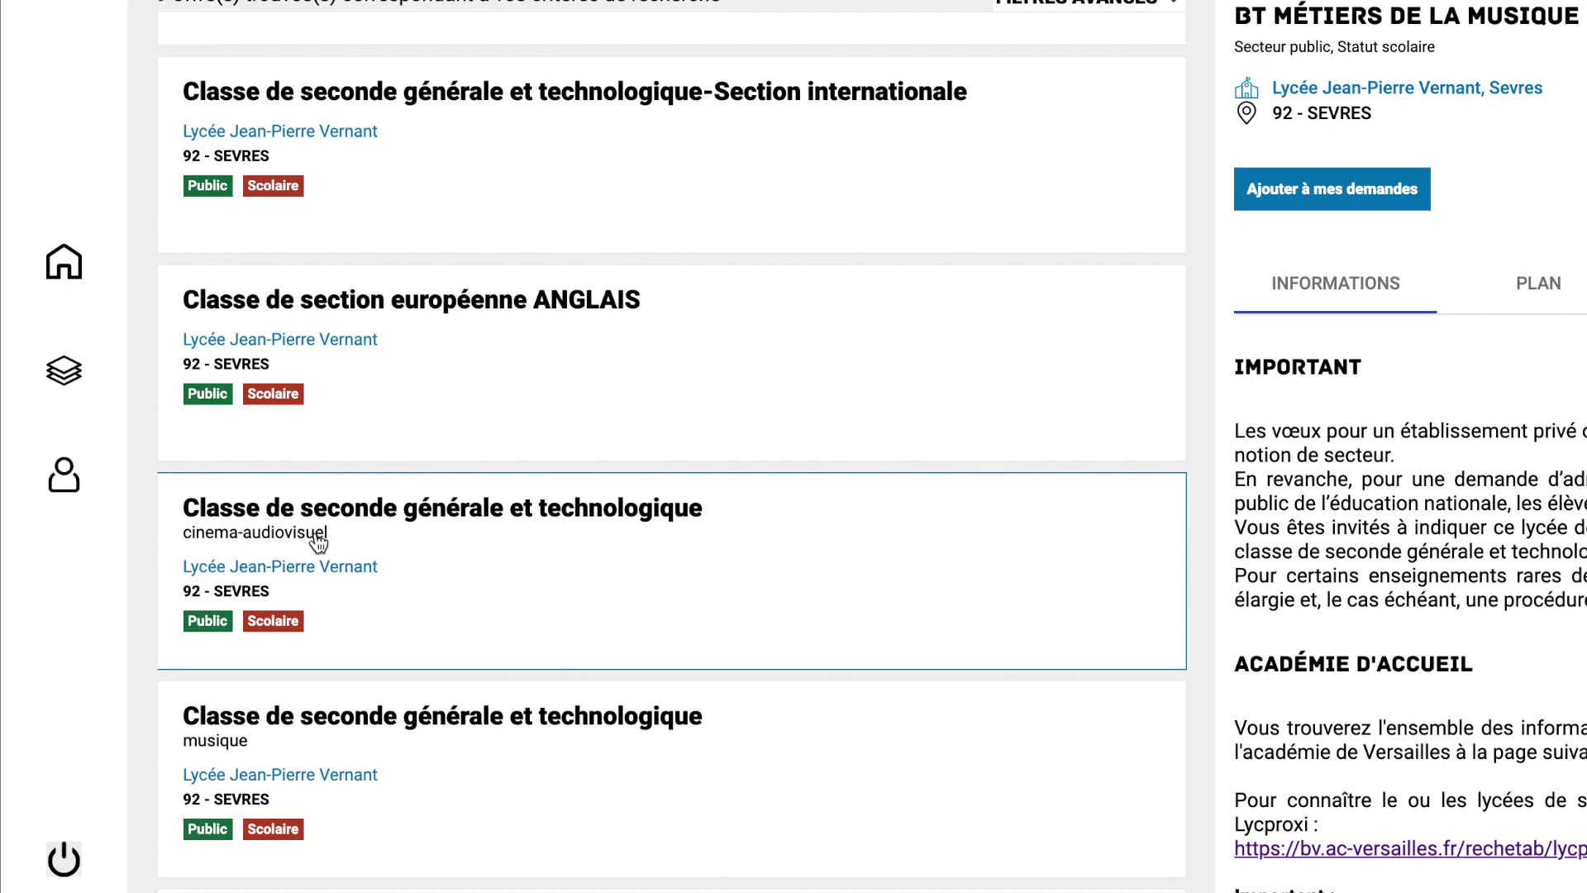
{"action": "scroll", "coordinate": [404, 638], "scroll_direction": "down", "scroll_amount": 2}
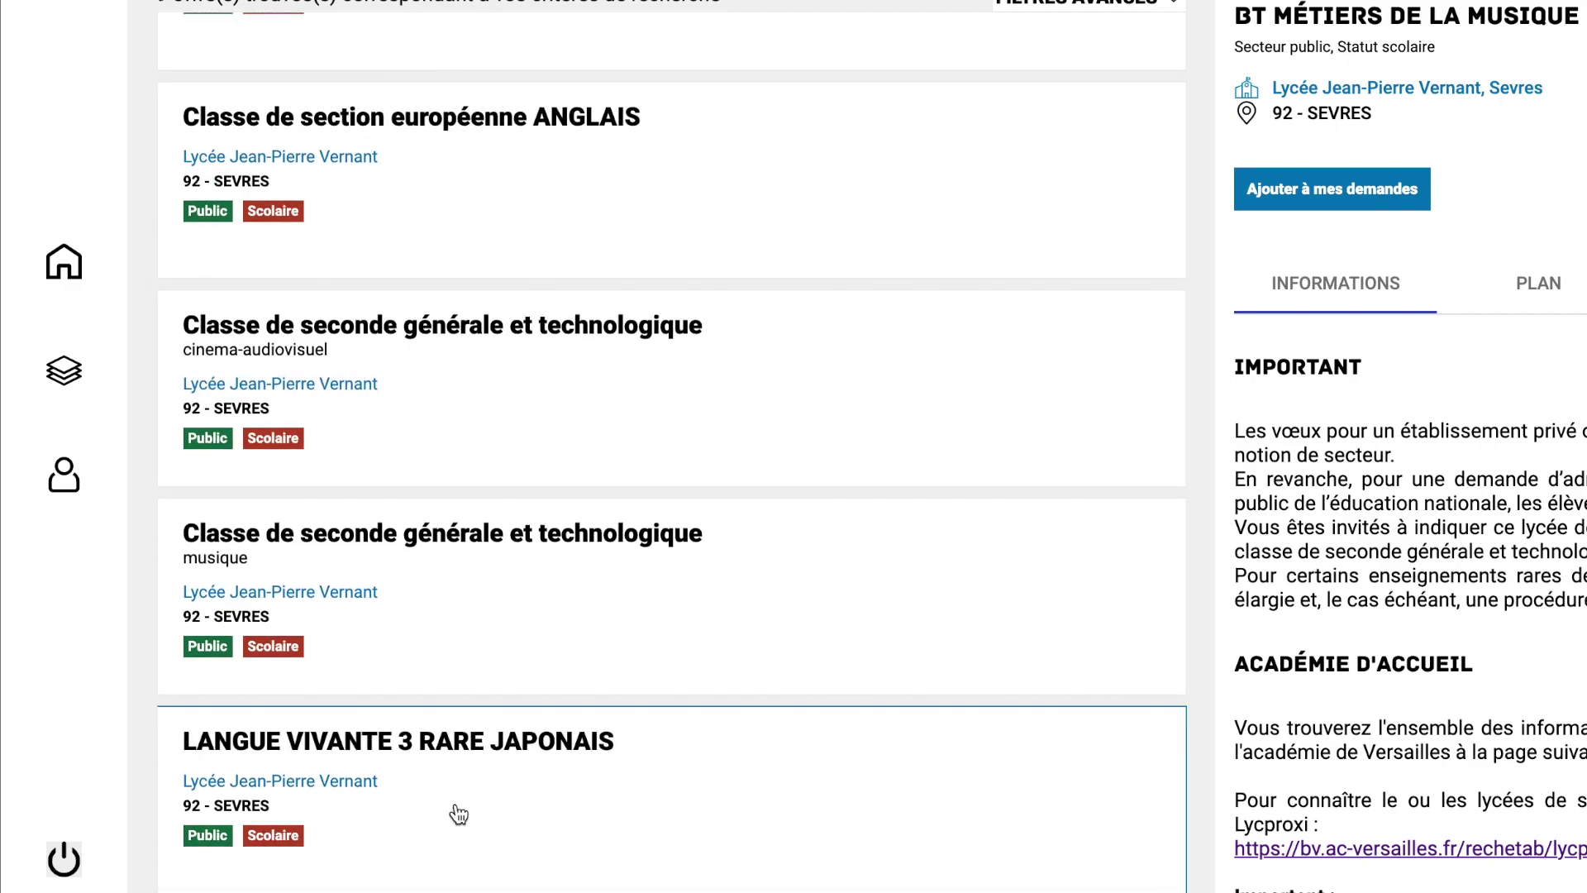
{"action": "left_click", "coordinate": [458, 815]}
{"action": "scroll", "coordinate": [459, 814], "scroll_direction": "up", "scroll_amount": 3}
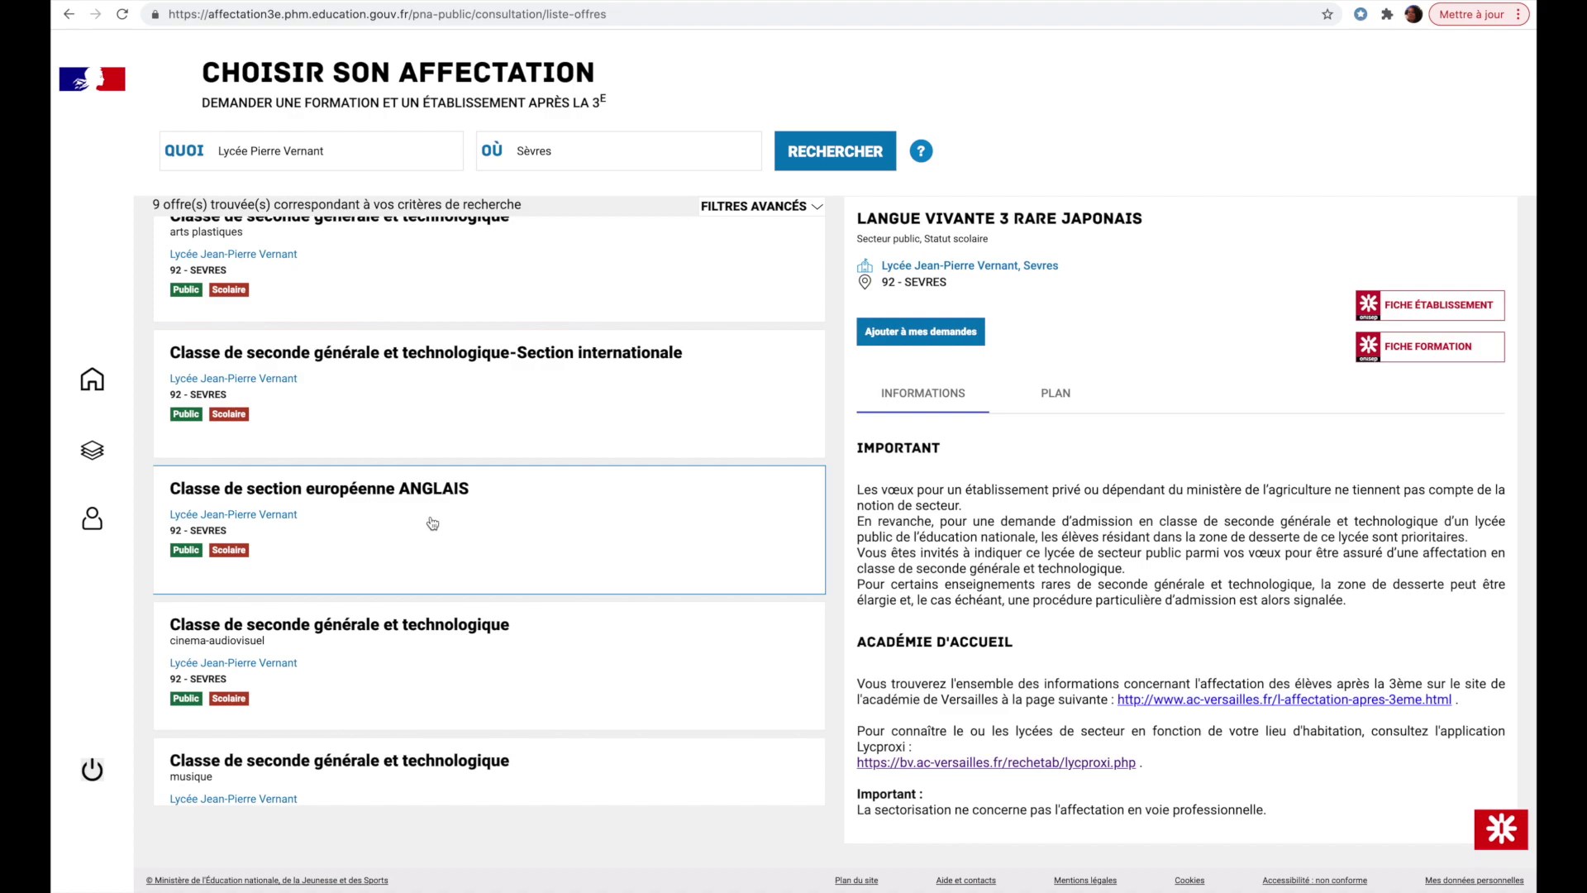
Add "Classe de section européenne ANGLAIS" to the requests and choose to continue adding other requests.
{"action": "left_click", "coordinate": [369, 530]}
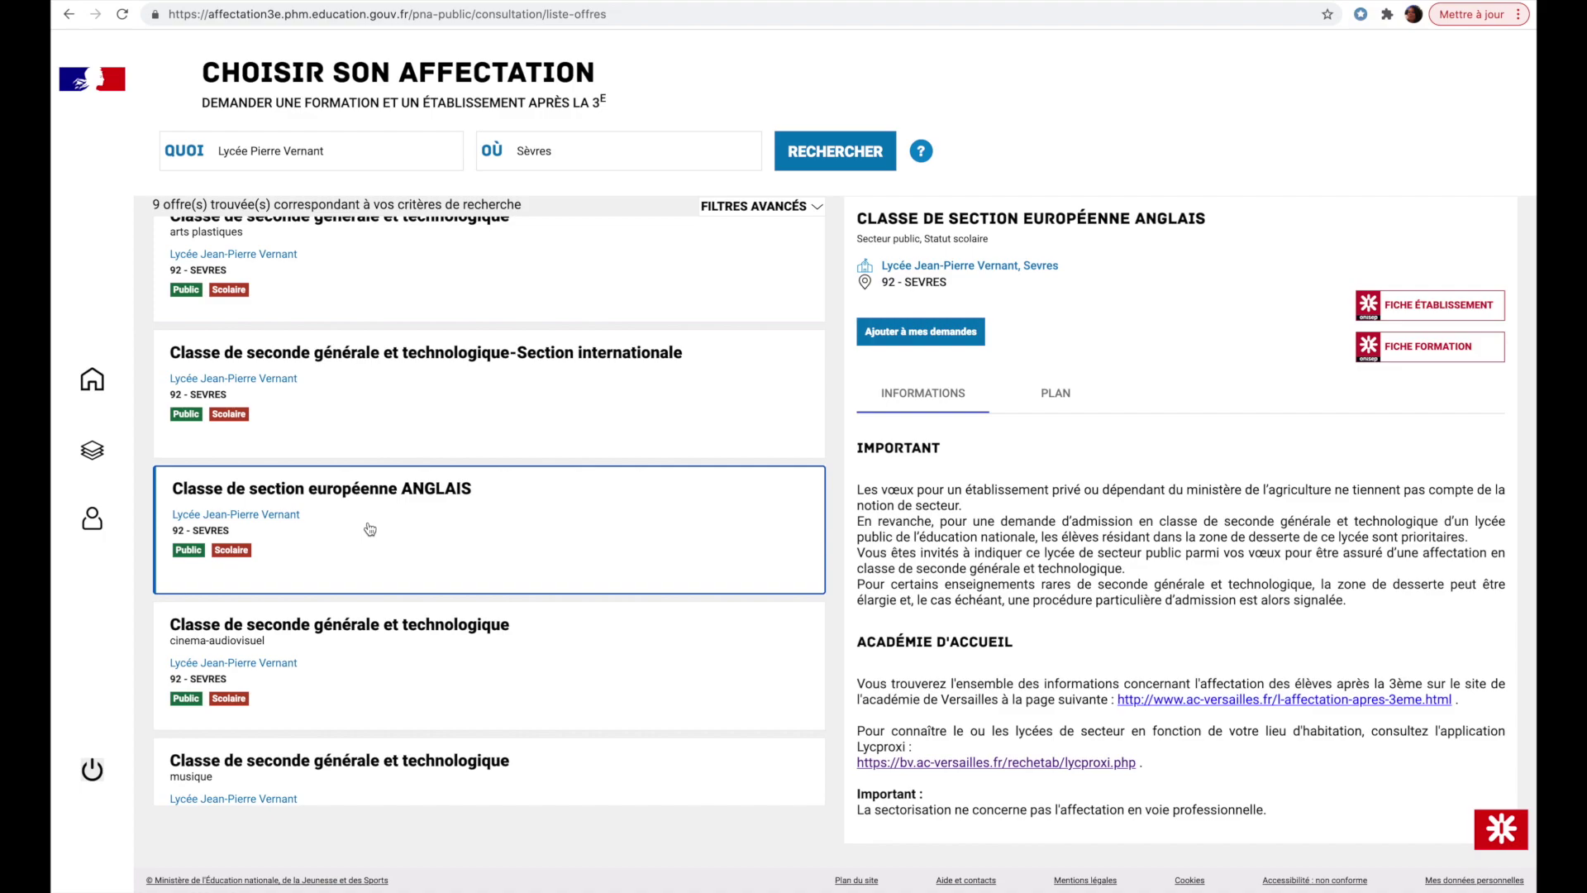
{"action": "left_click", "coordinate": [927, 334]}
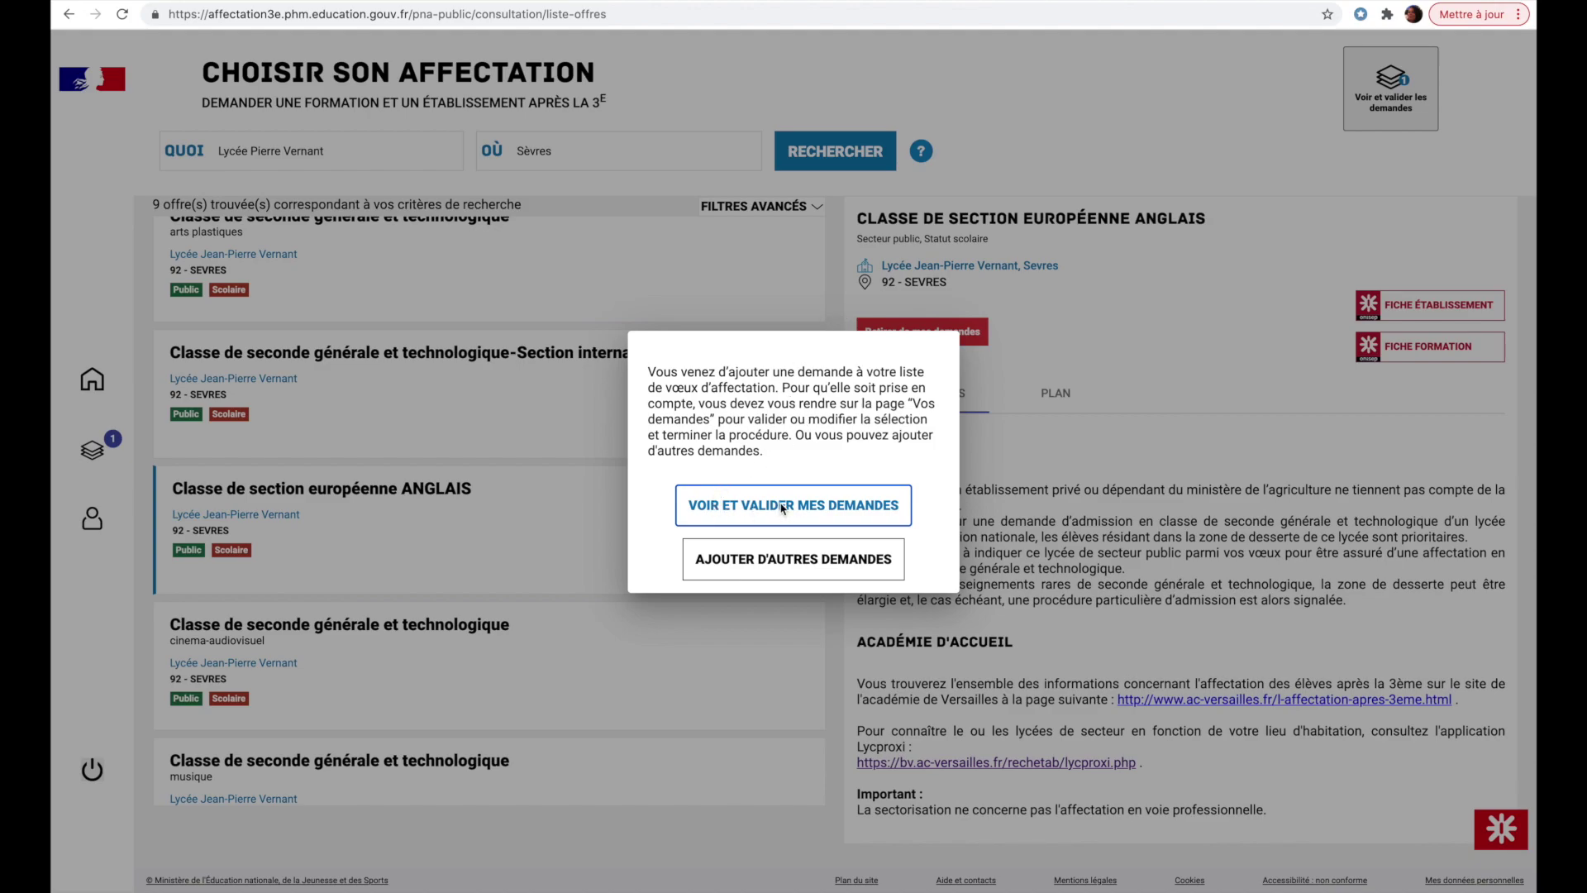
{"action": "left_click", "coordinate": [759, 564]}
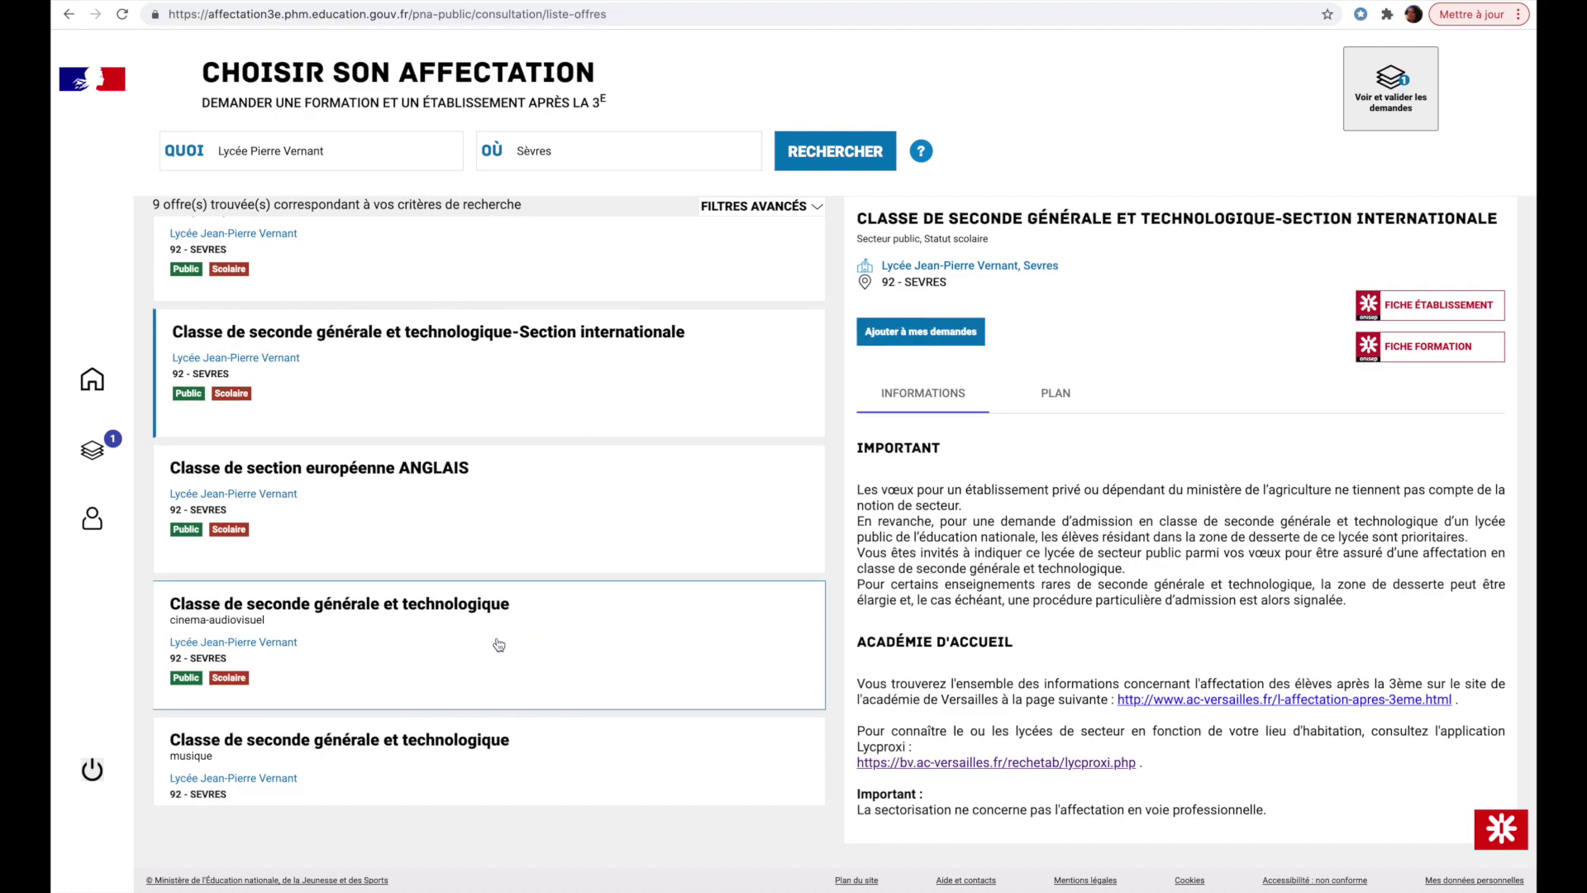
Add "Classe de seconde générale et technologique" with the cinema-audiovisuel option to the requests.
{"action": "scroll", "coordinate": [498, 645], "scroll_direction": "down", "scroll_amount": 1}
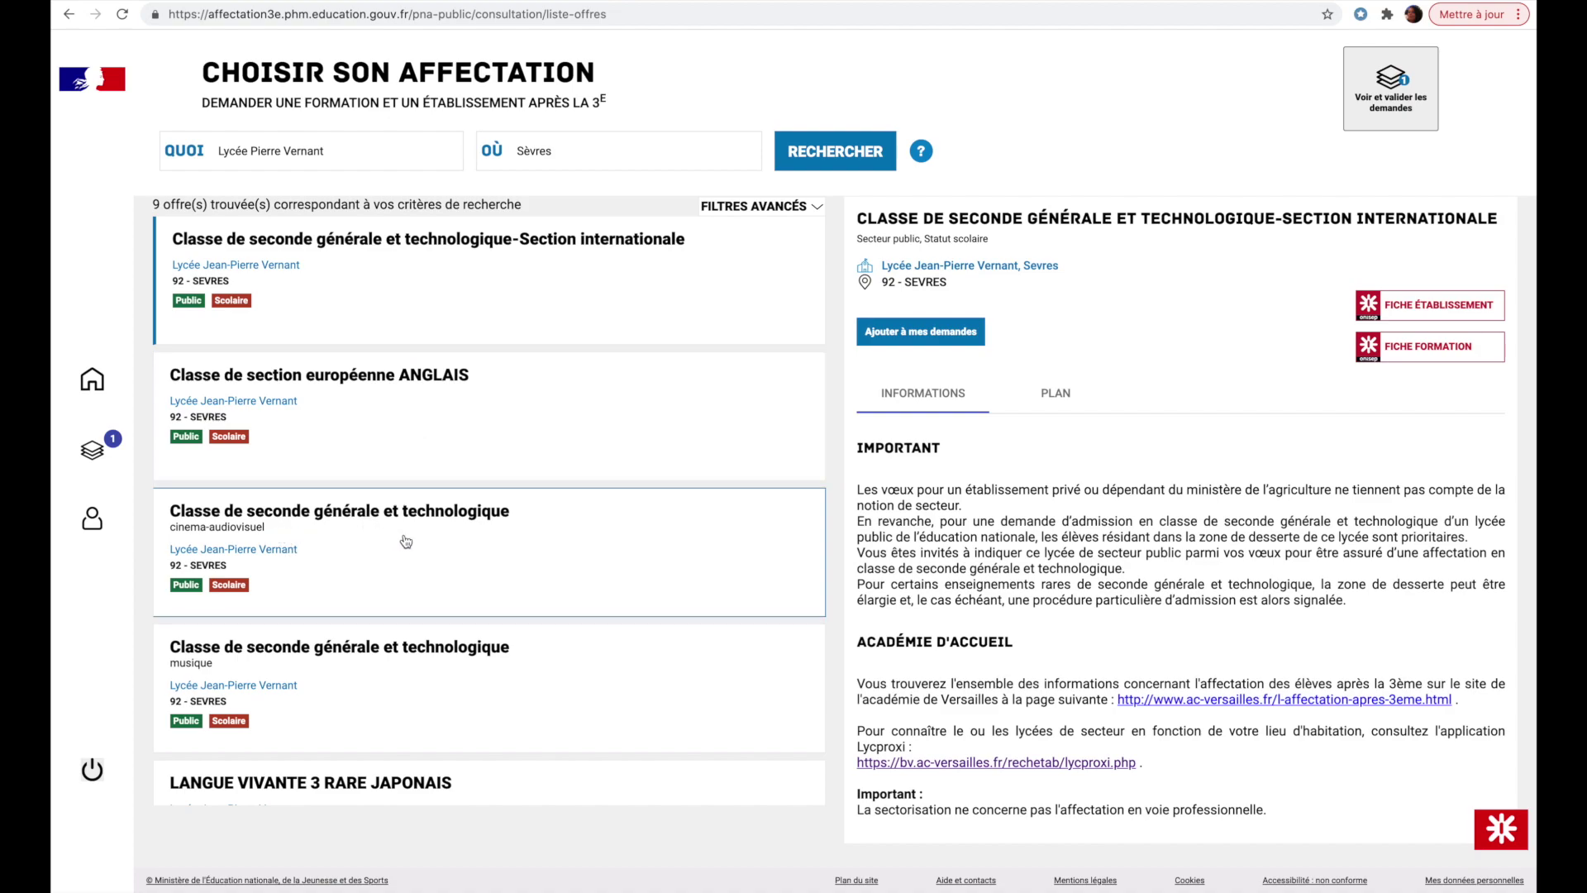
{"action": "left_click", "coordinate": [421, 561]}
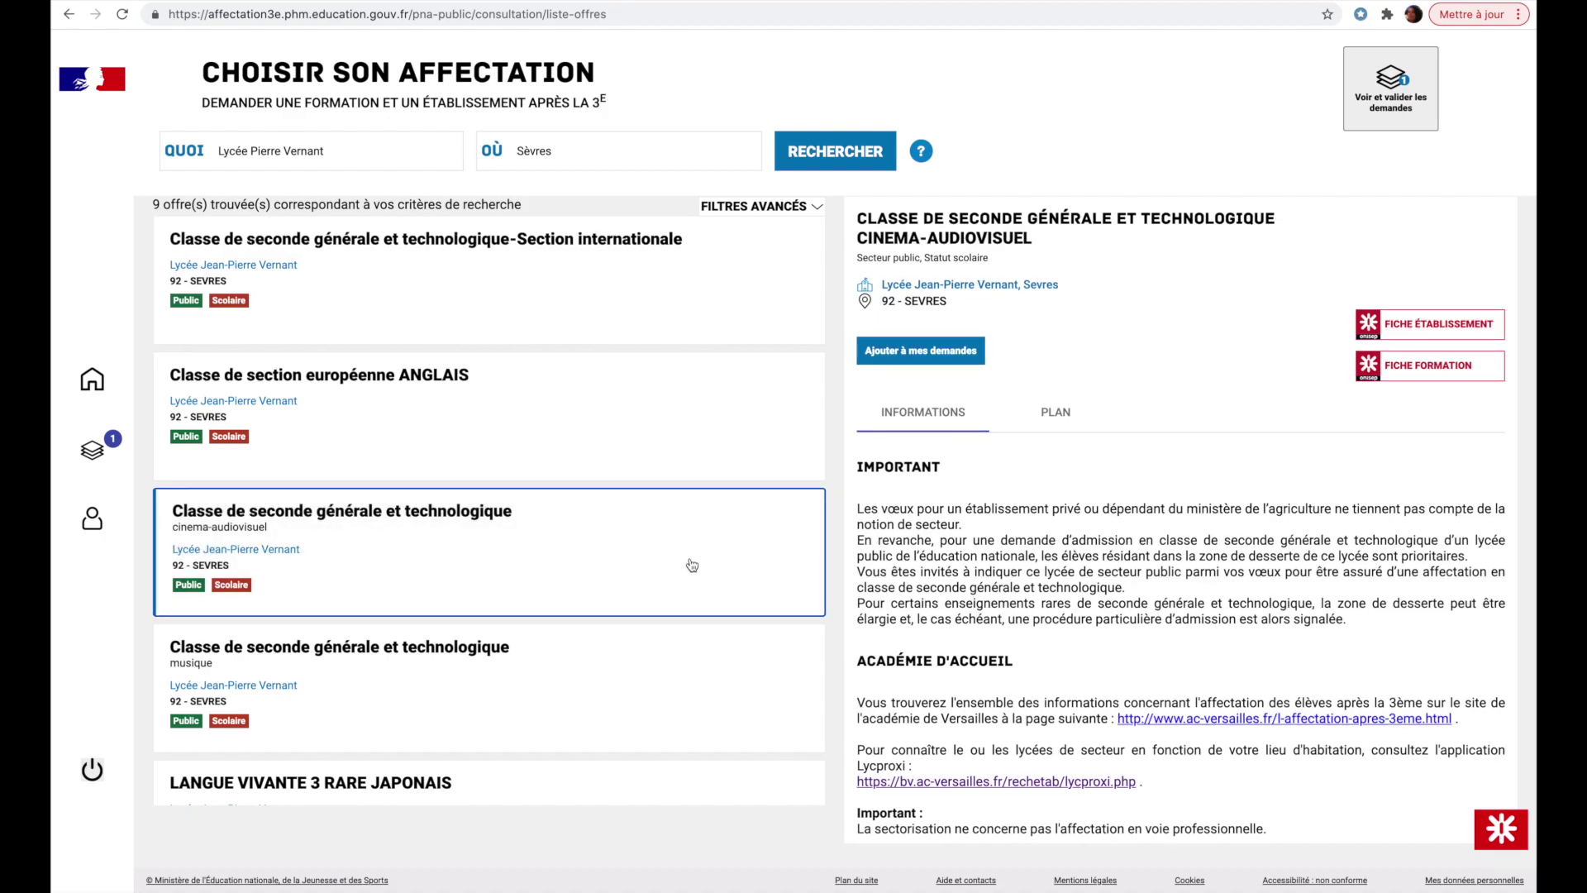
{"action": "left_click", "coordinate": [910, 358]}
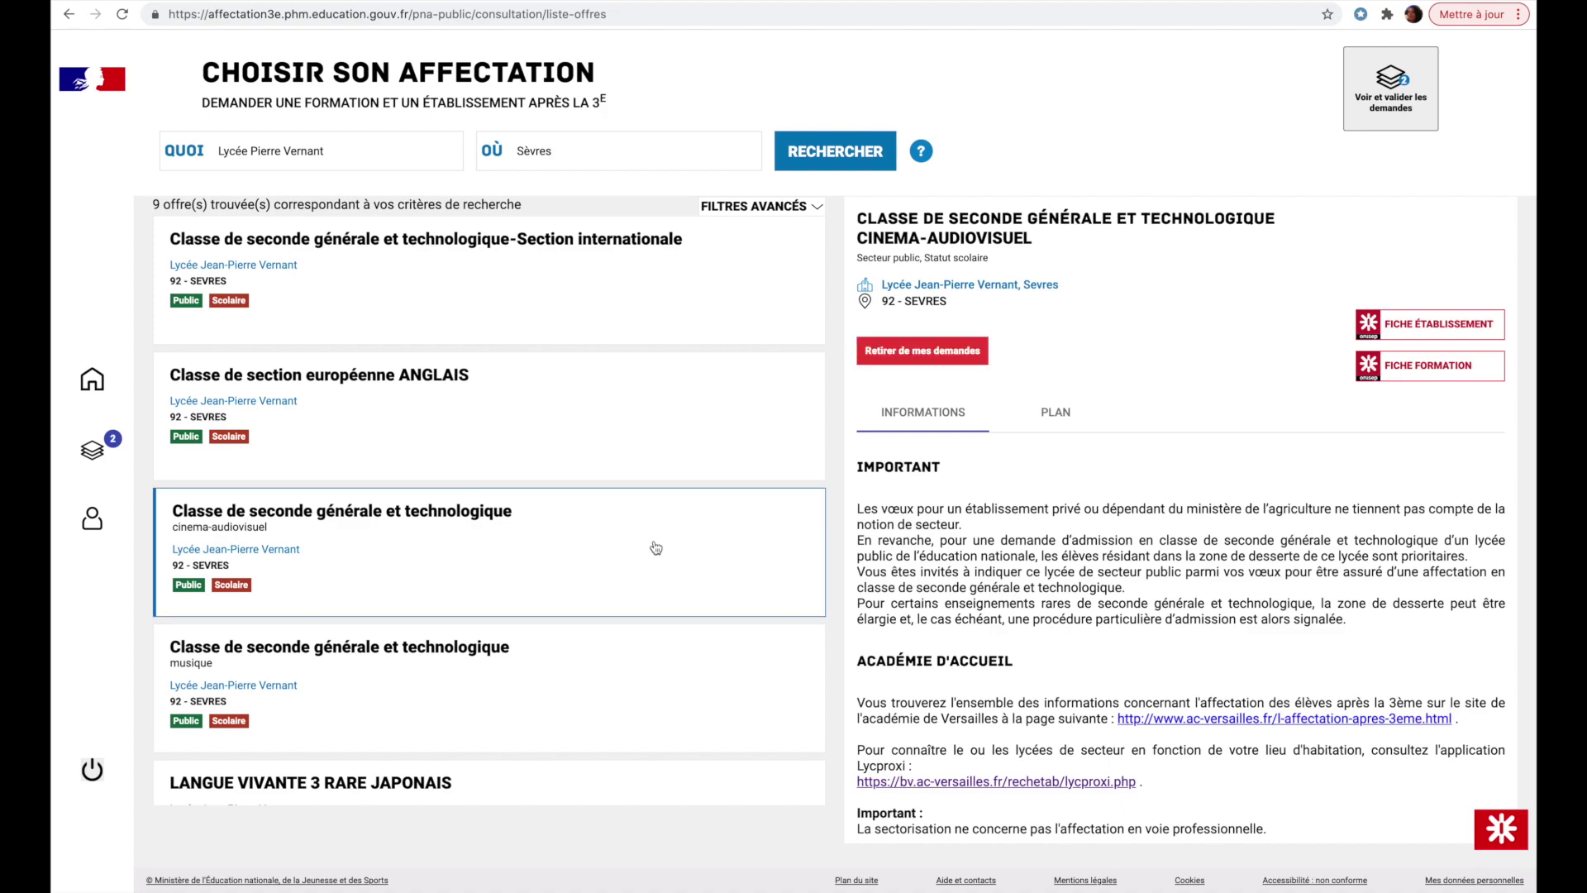
Add the "Classe de seconde générale et technologique" offer that has no specific option to the requests.
{"action": "scroll", "coordinate": [655, 548], "scroll_direction": "up", "scroll_amount": 2}
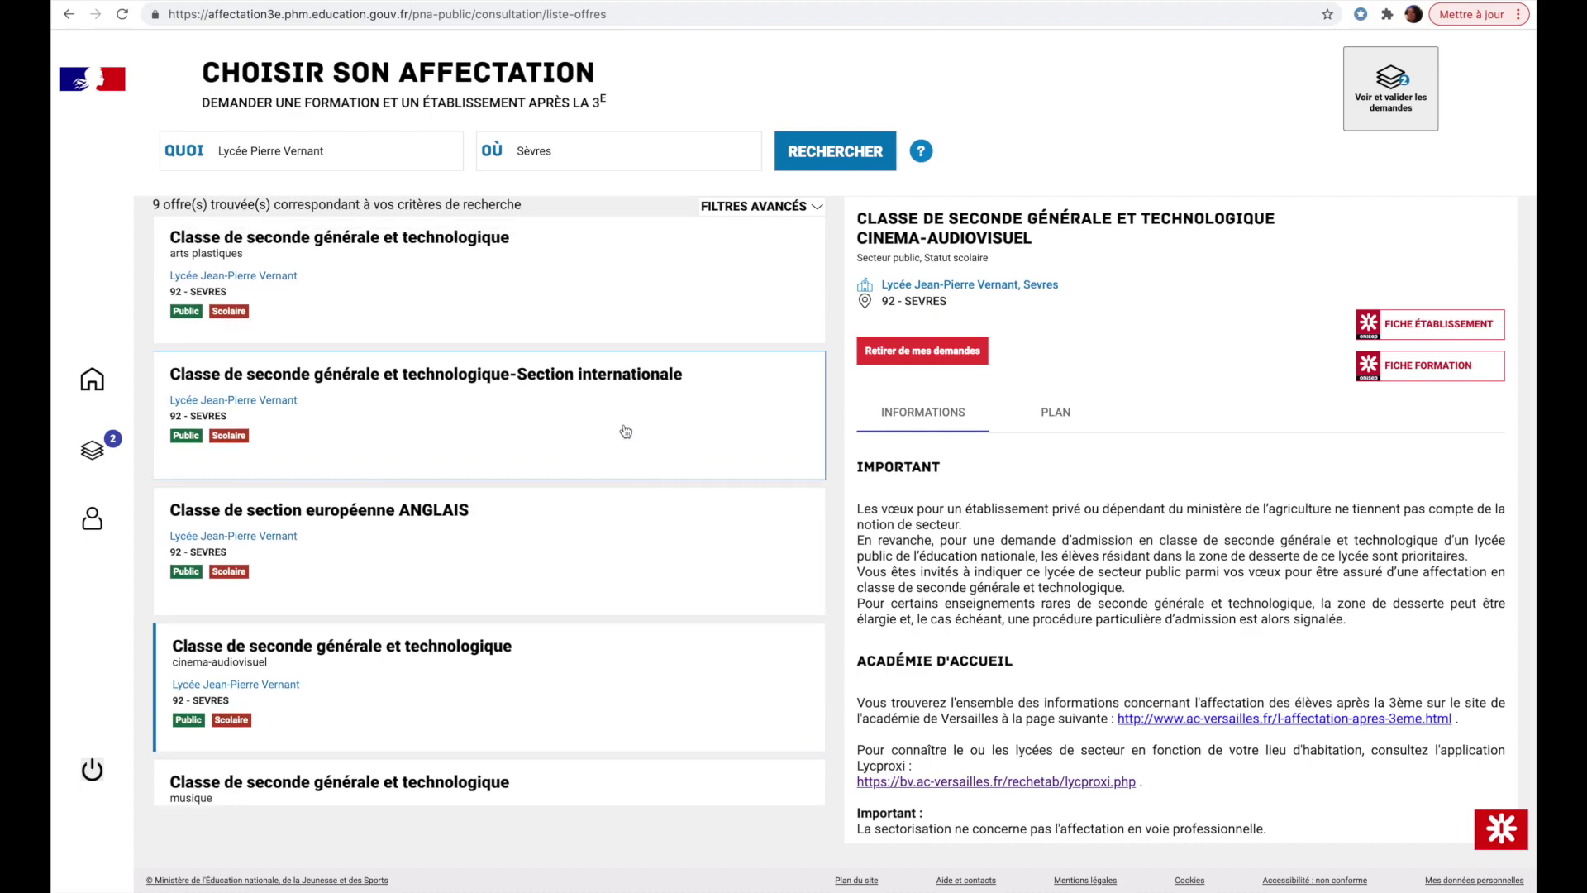
{"action": "scroll", "coordinate": [526, 410], "scroll_direction": "up", "scroll_amount": 2}
{"action": "scroll", "coordinate": [424, 379], "scroll_direction": "up", "scroll_amount": 2}
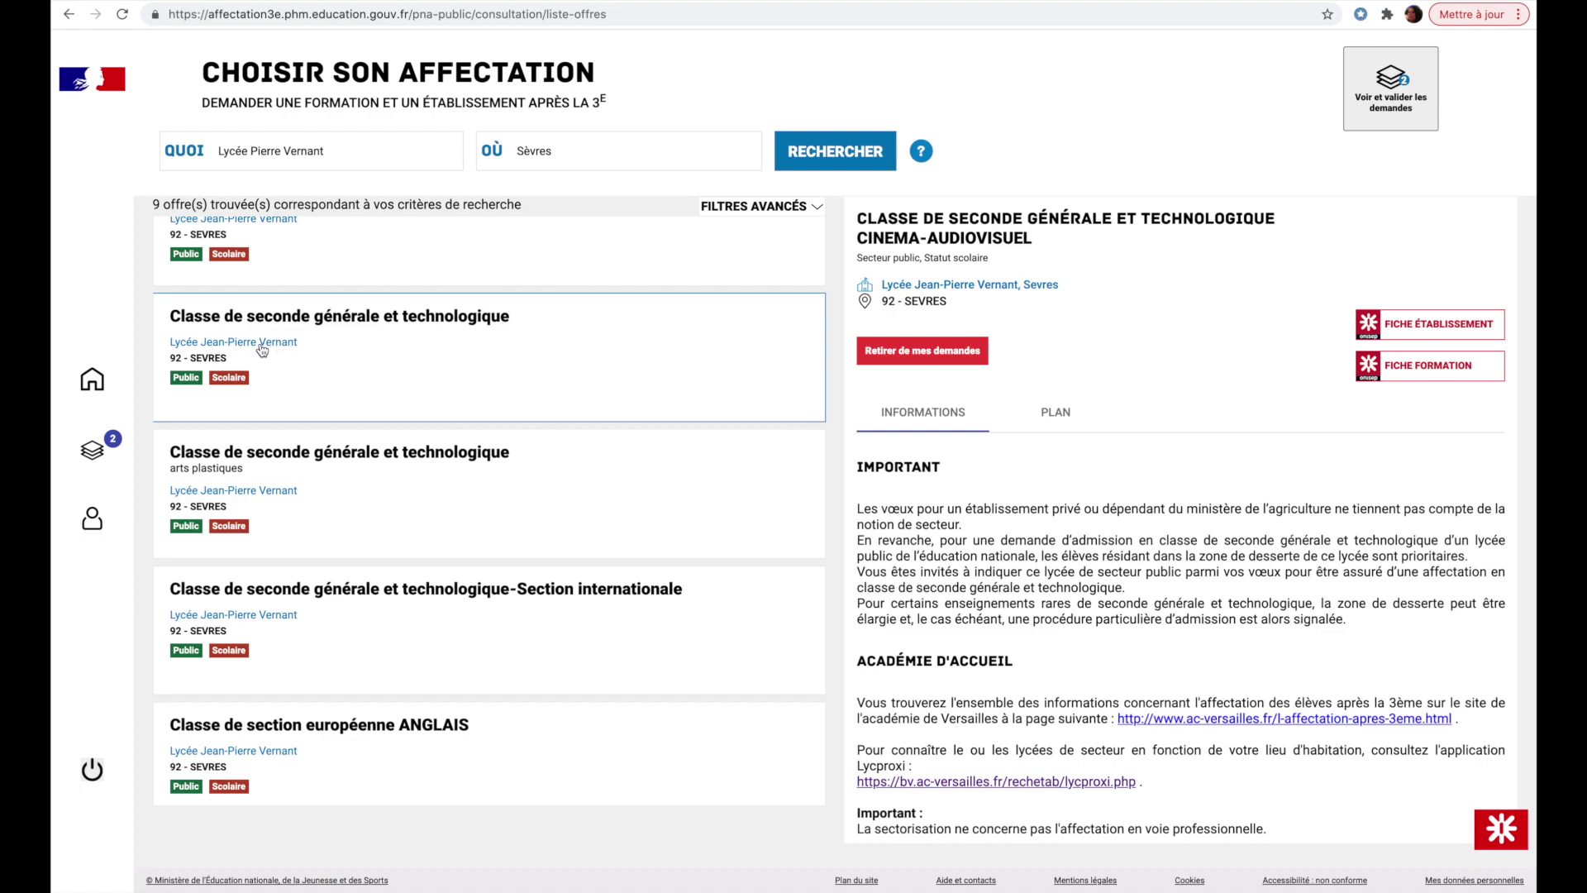
{"action": "left_click", "coordinate": [418, 350]}
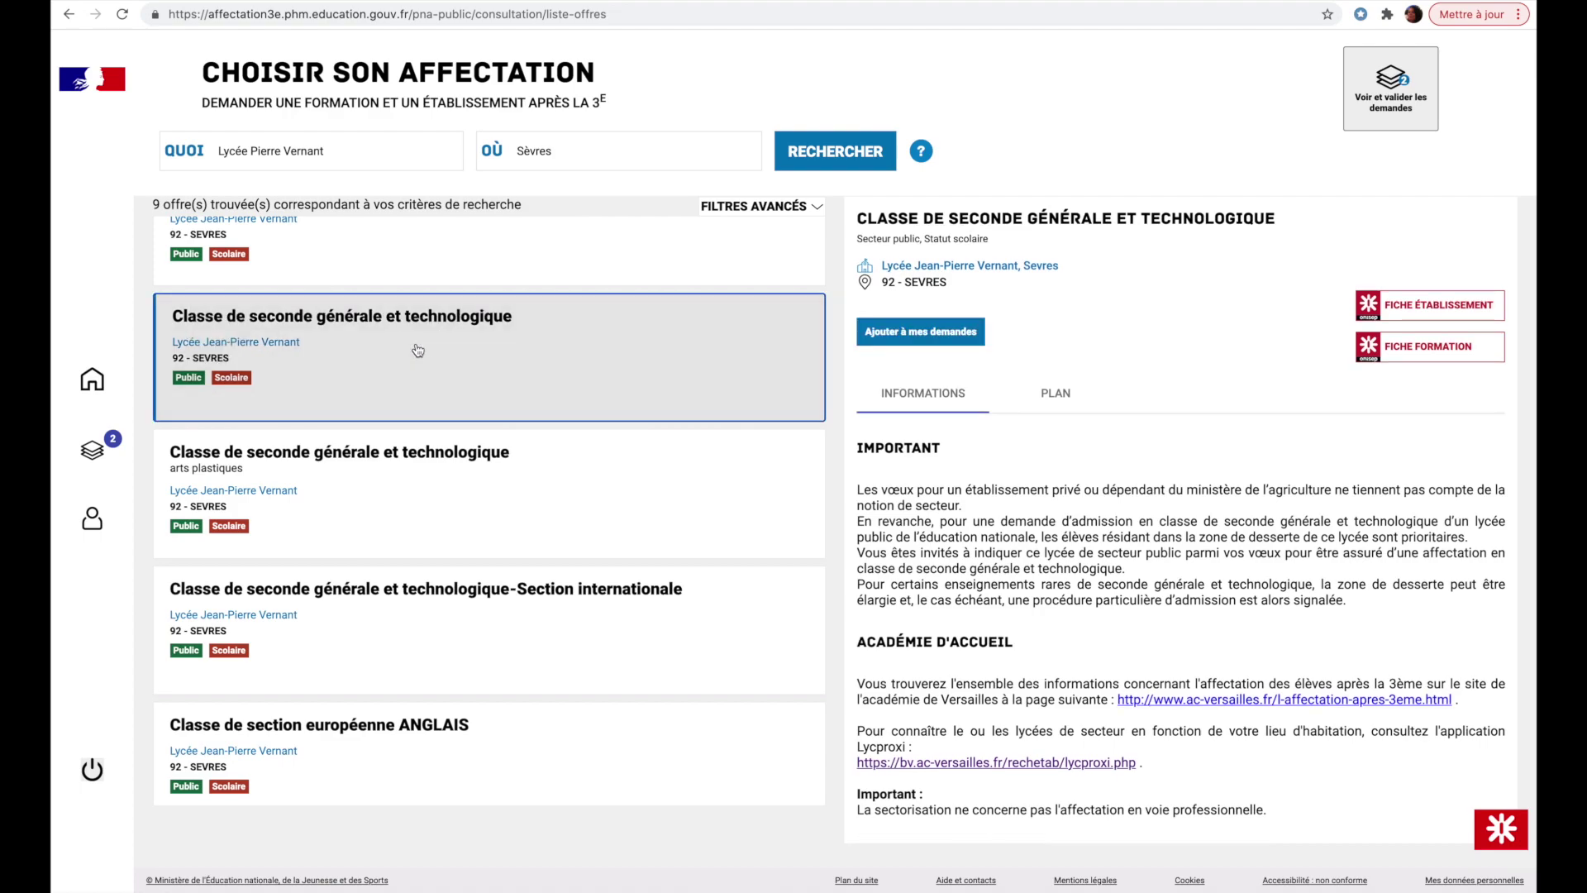
{"action": "left_click", "coordinate": [899, 331]}
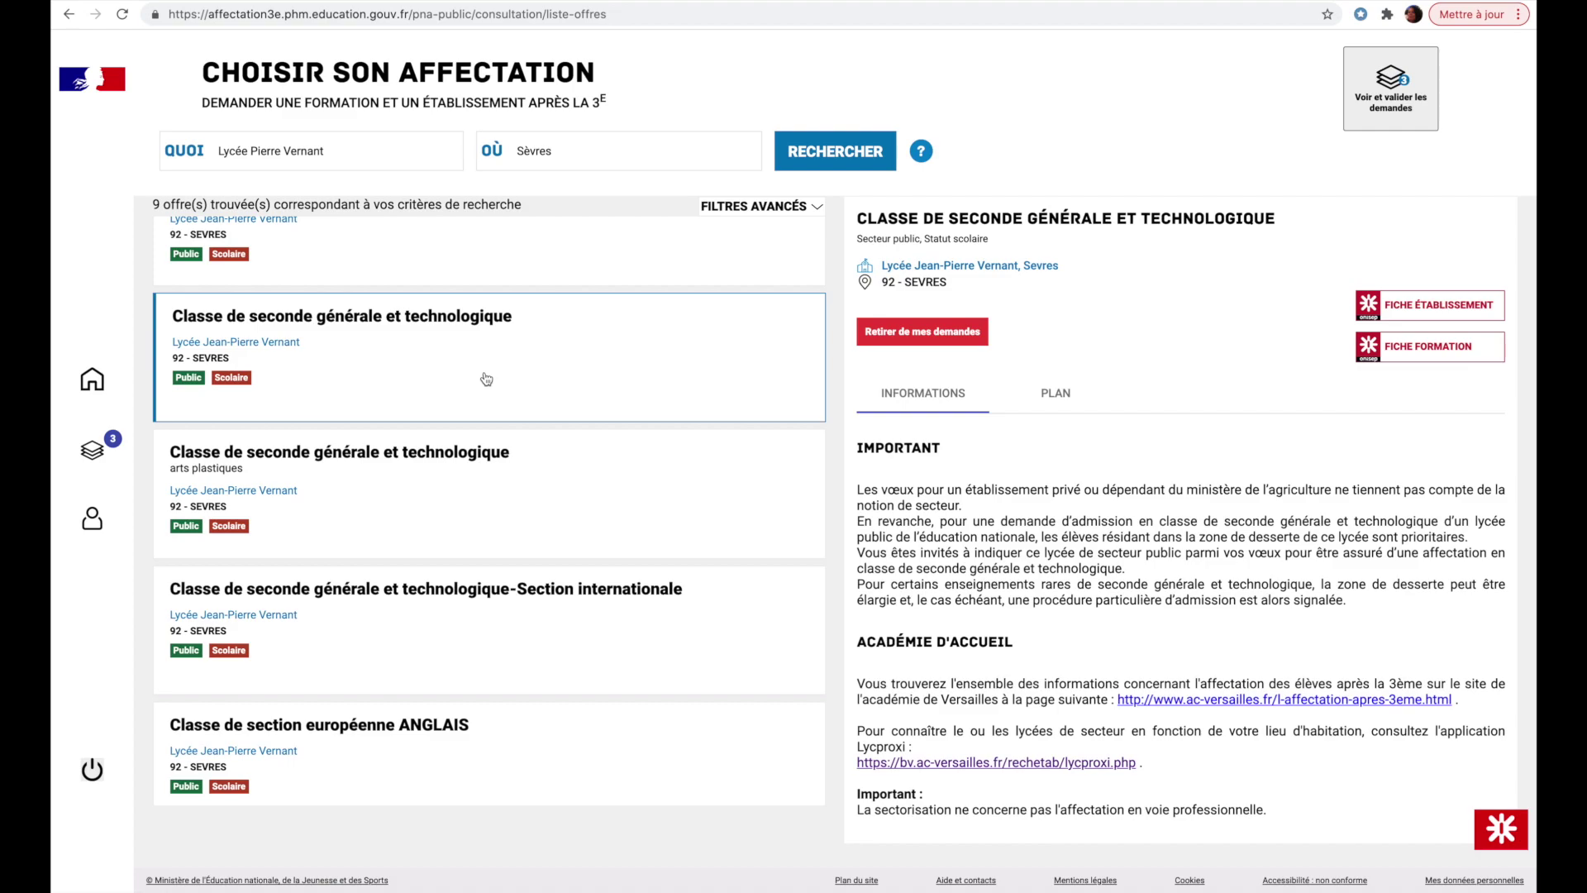
Add the musique "Classe de seconde générale et technologique" to the requests, and remove it from them again.
{"action": "scroll", "coordinate": [486, 379], "scroll_direction": "down", "scroll_amount": 5}
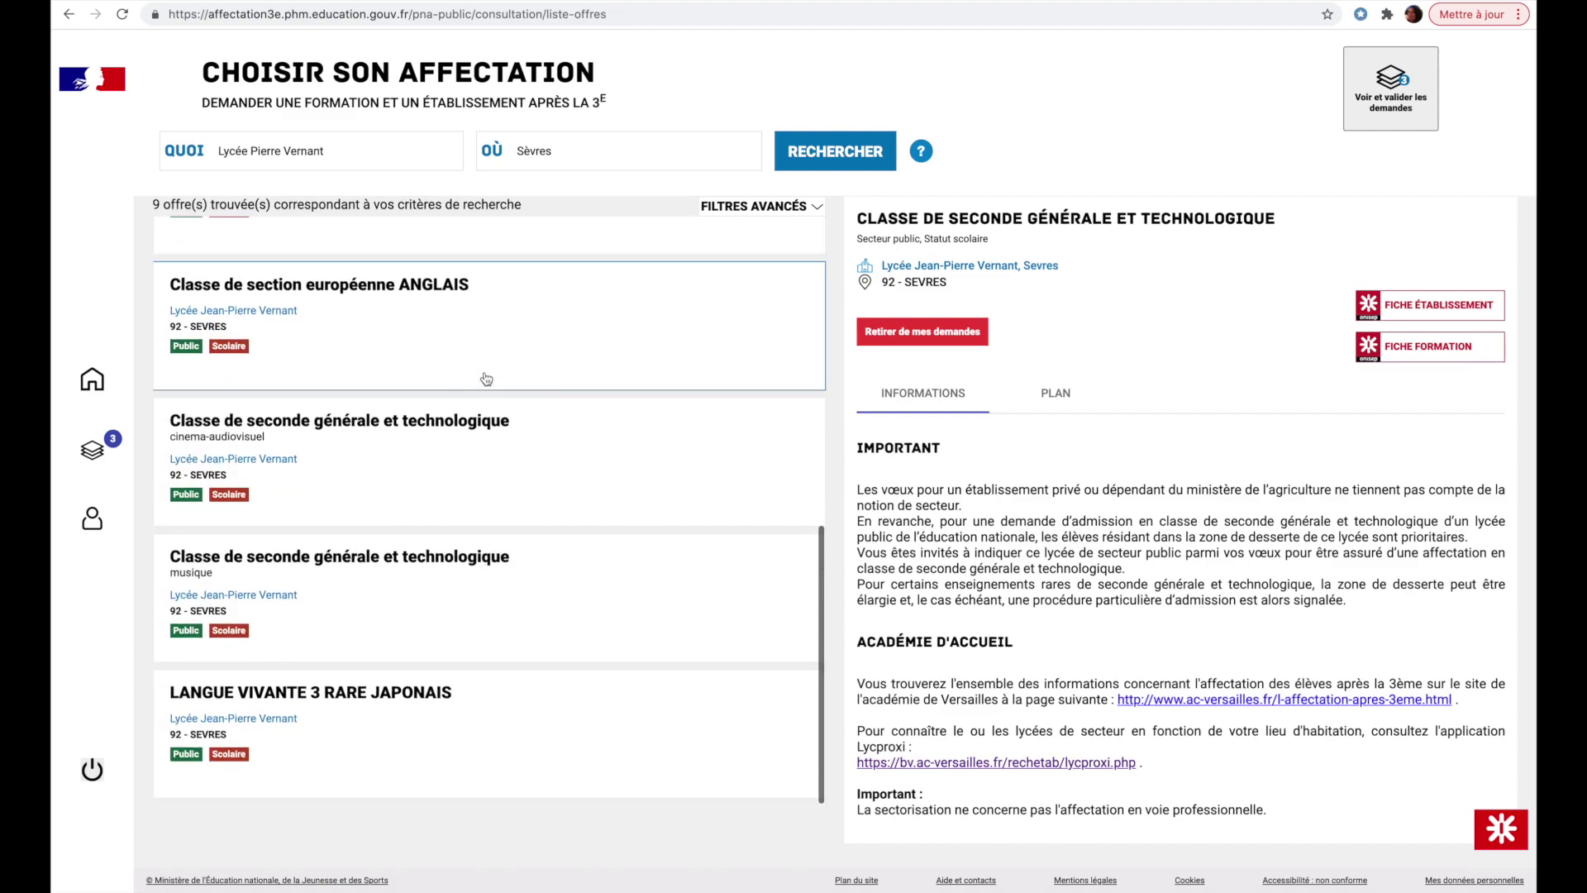
{"action": "left_click", "coordinate": [368, 606]}
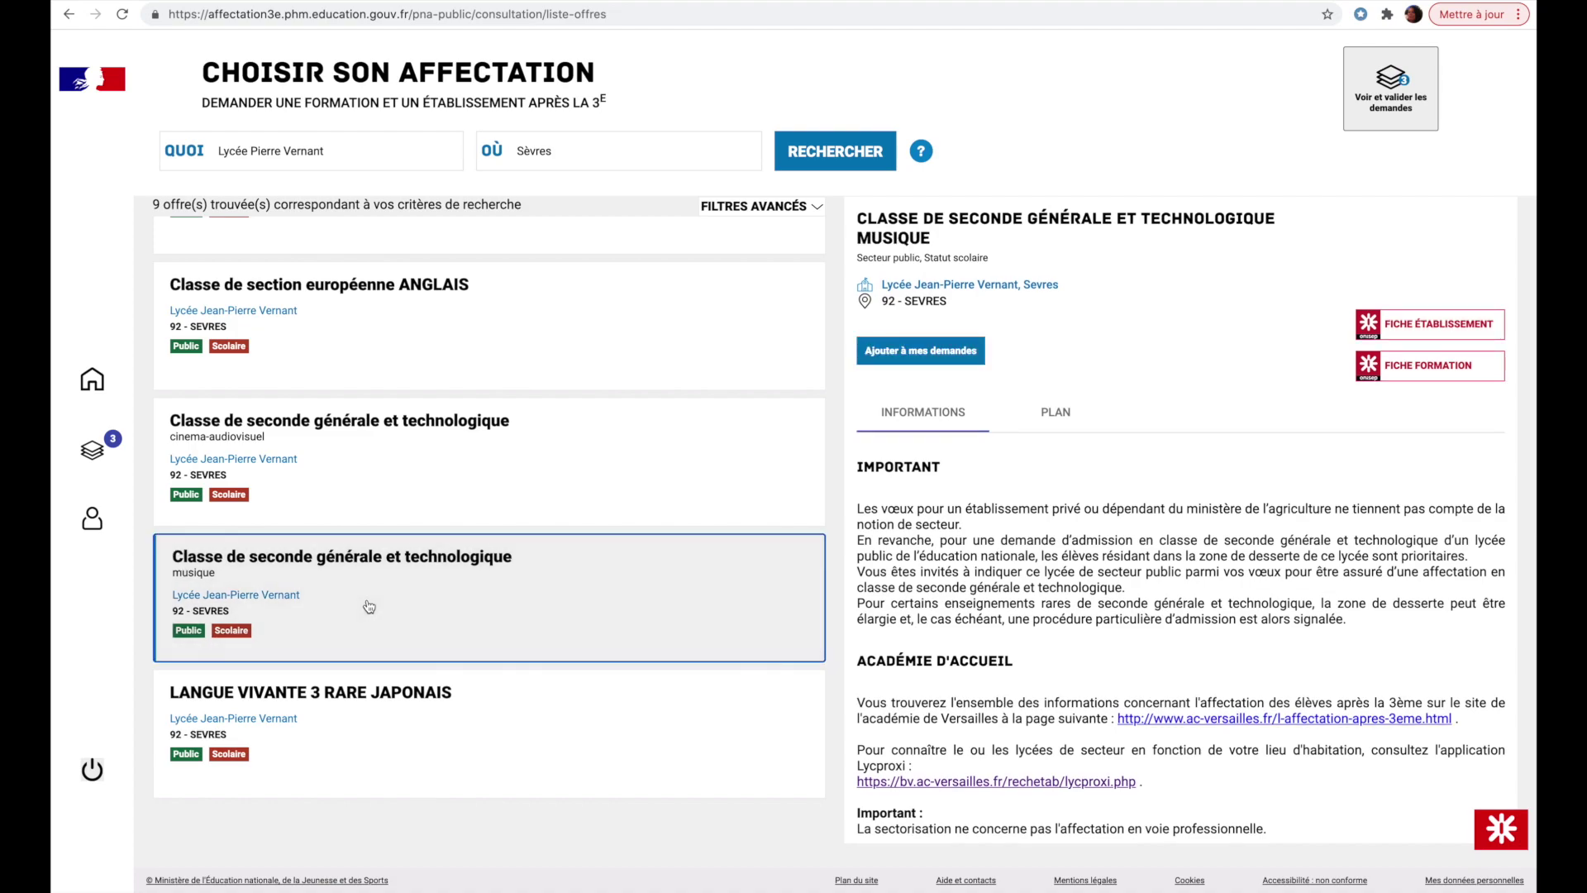
{"action": "left_click", "coordinate": [878, 354]}
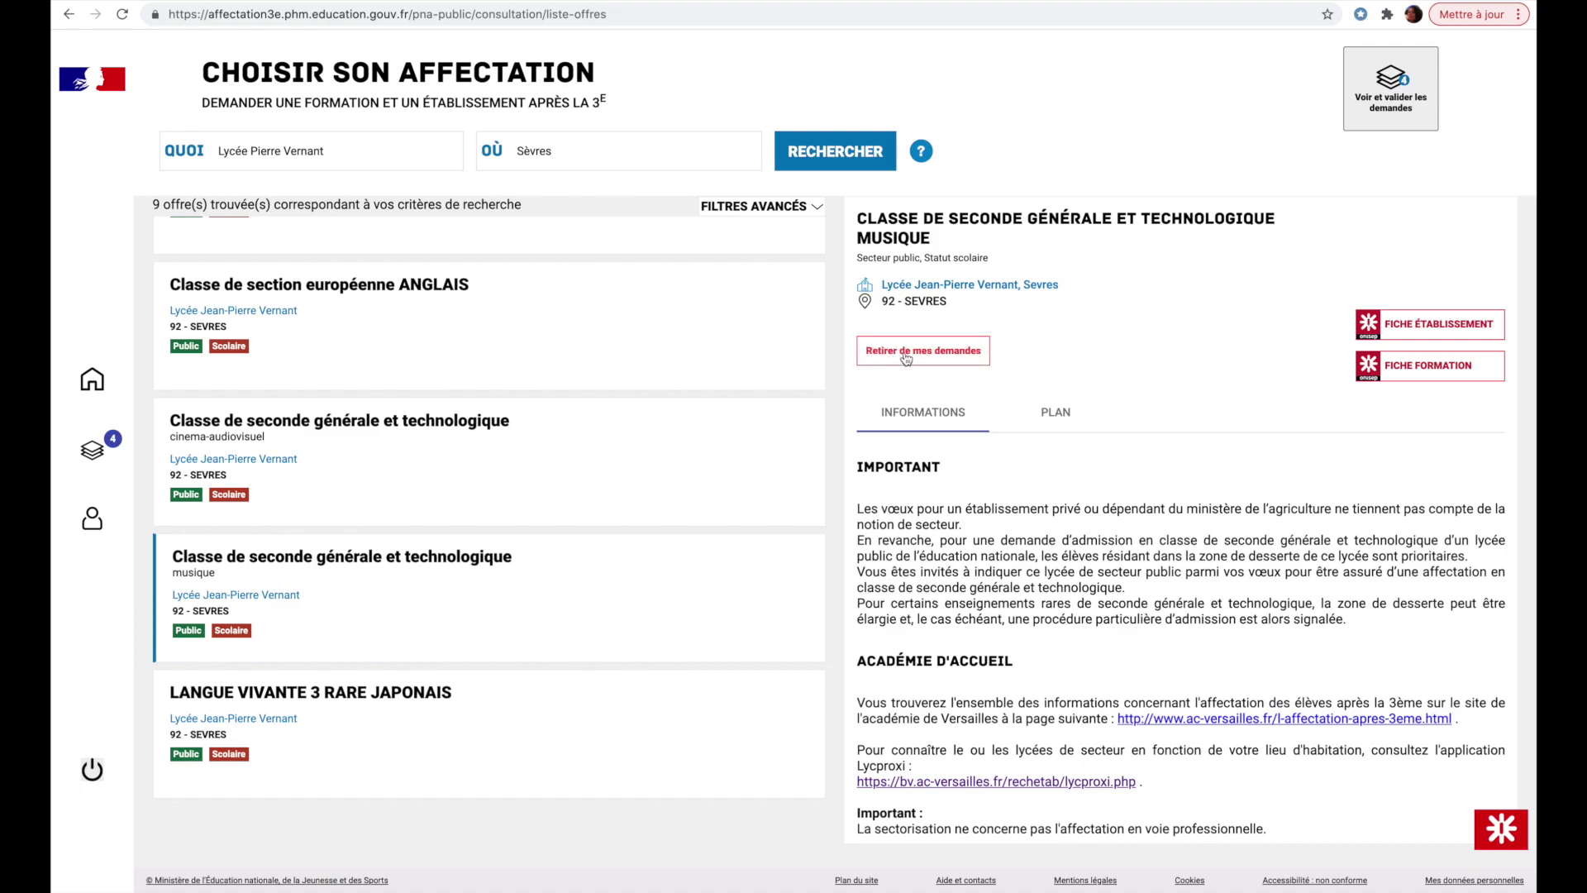
{"action": "left_click", "coordinate": [924, 355]}
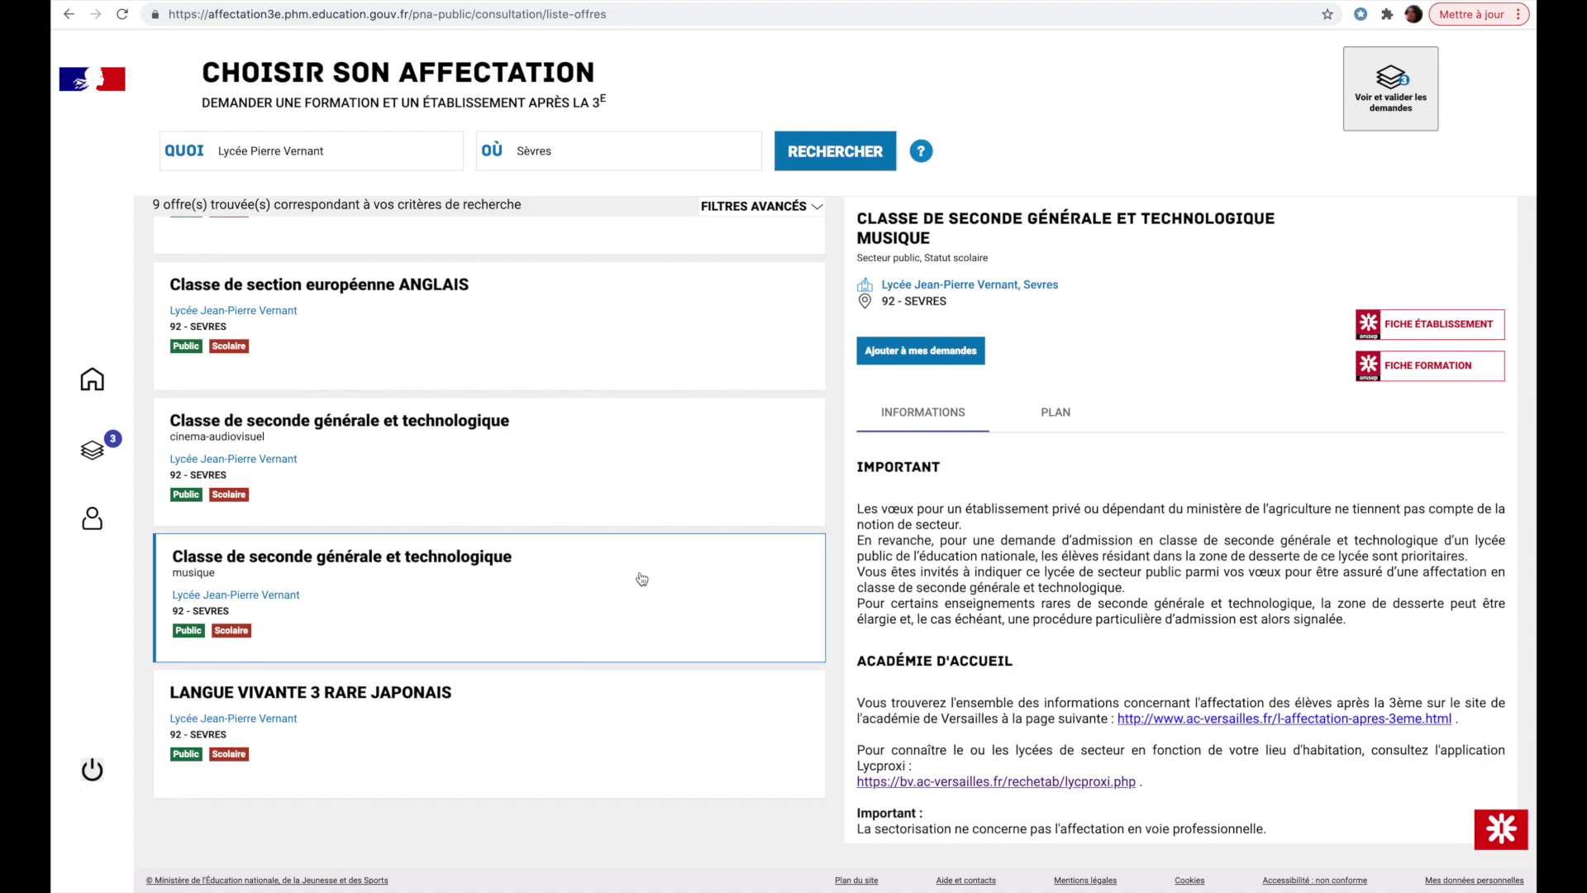
In the requests list, move the section européenne ANGLAIS to rank 2 and back to rank 1, and delete the cinema-audiovisuel request.
{"action": "left_click", "coordinate": [1394, 101]}
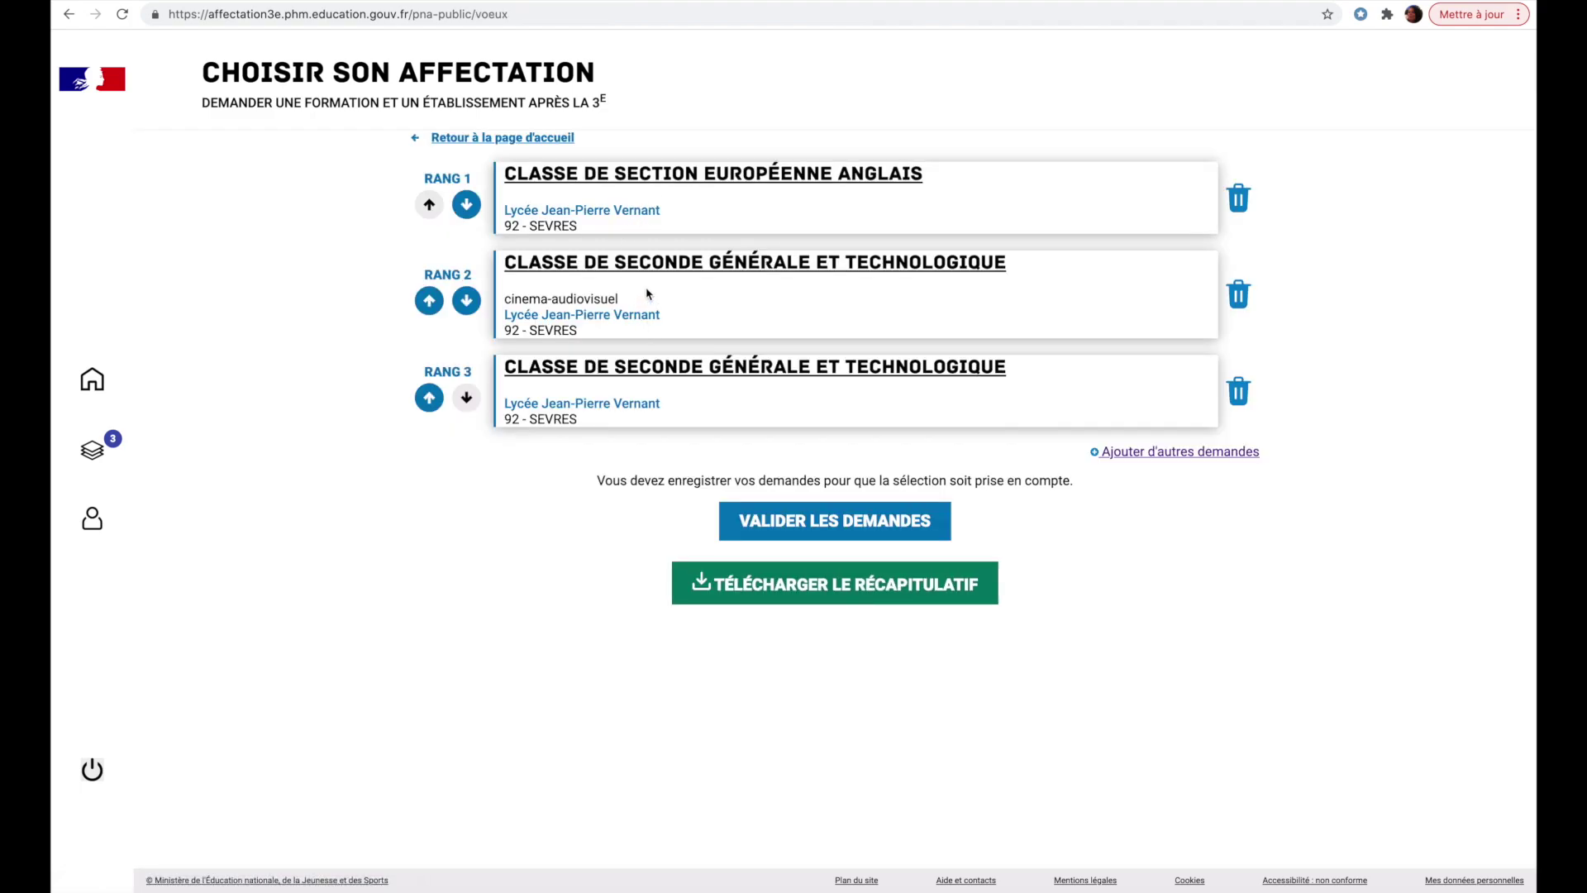
{"action": "left_click", "coordinate": [467, 207]}
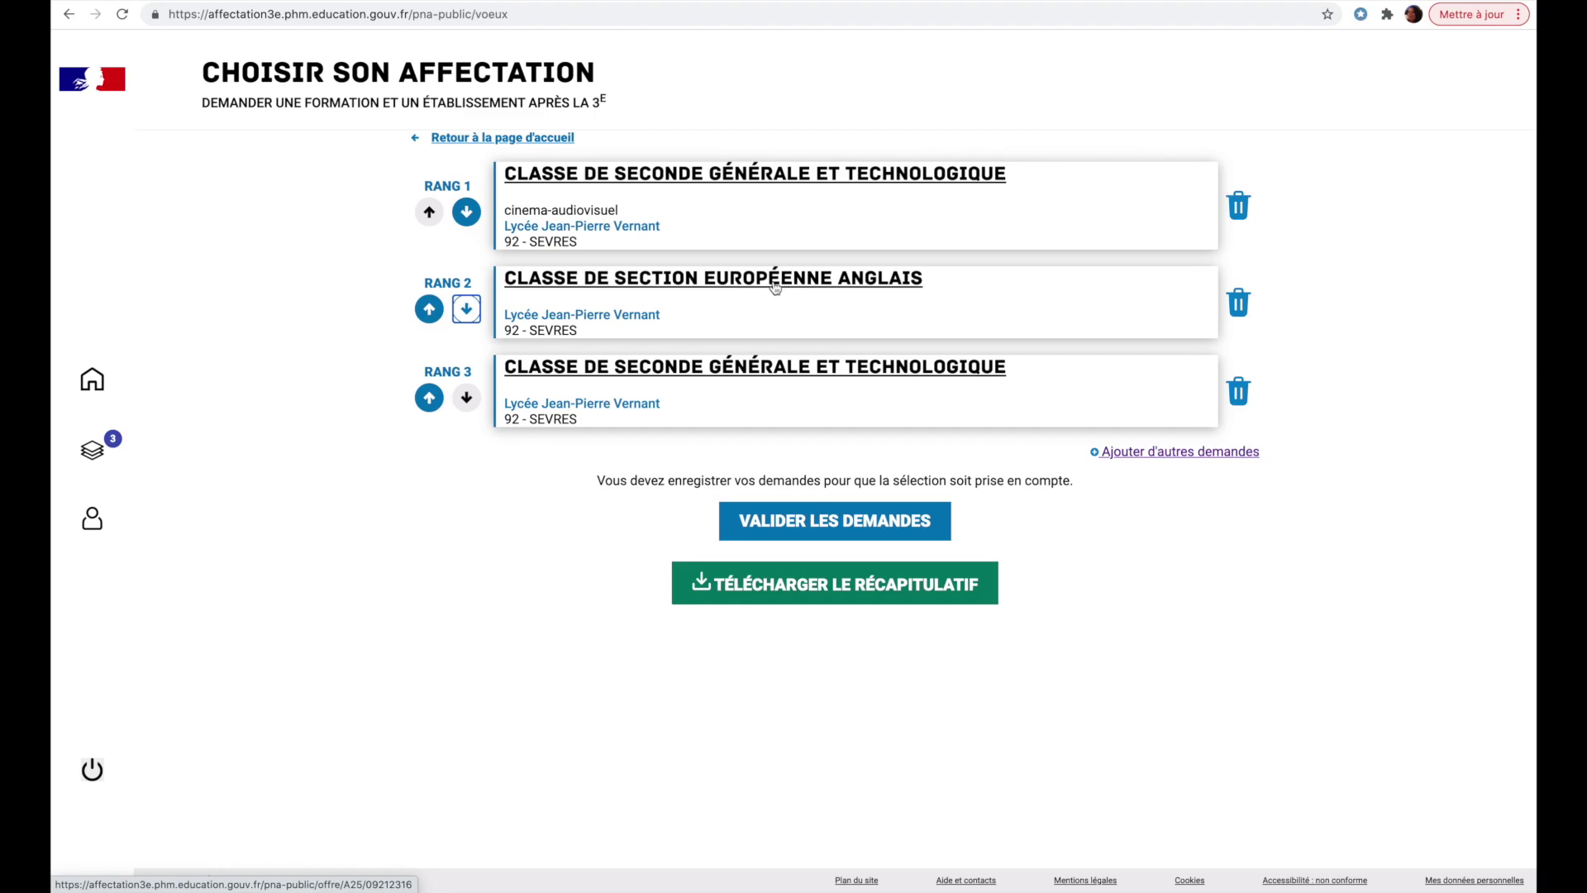
{"action": "left_click", "coordinate": [430, 310]}
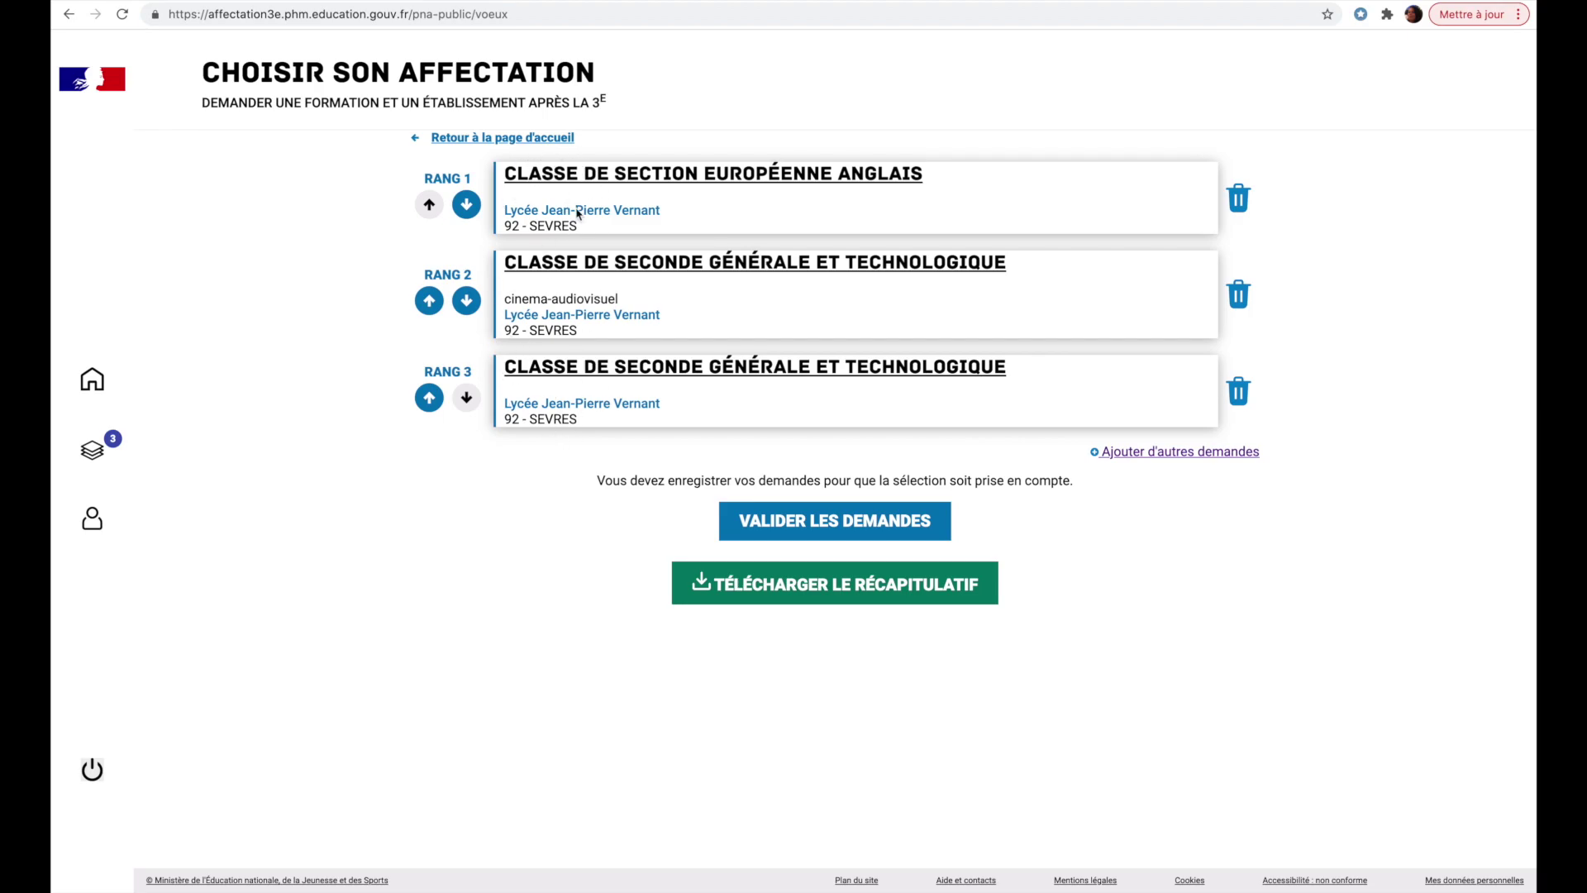
{"action": "left_click", "coordinate": [1237, 296]}
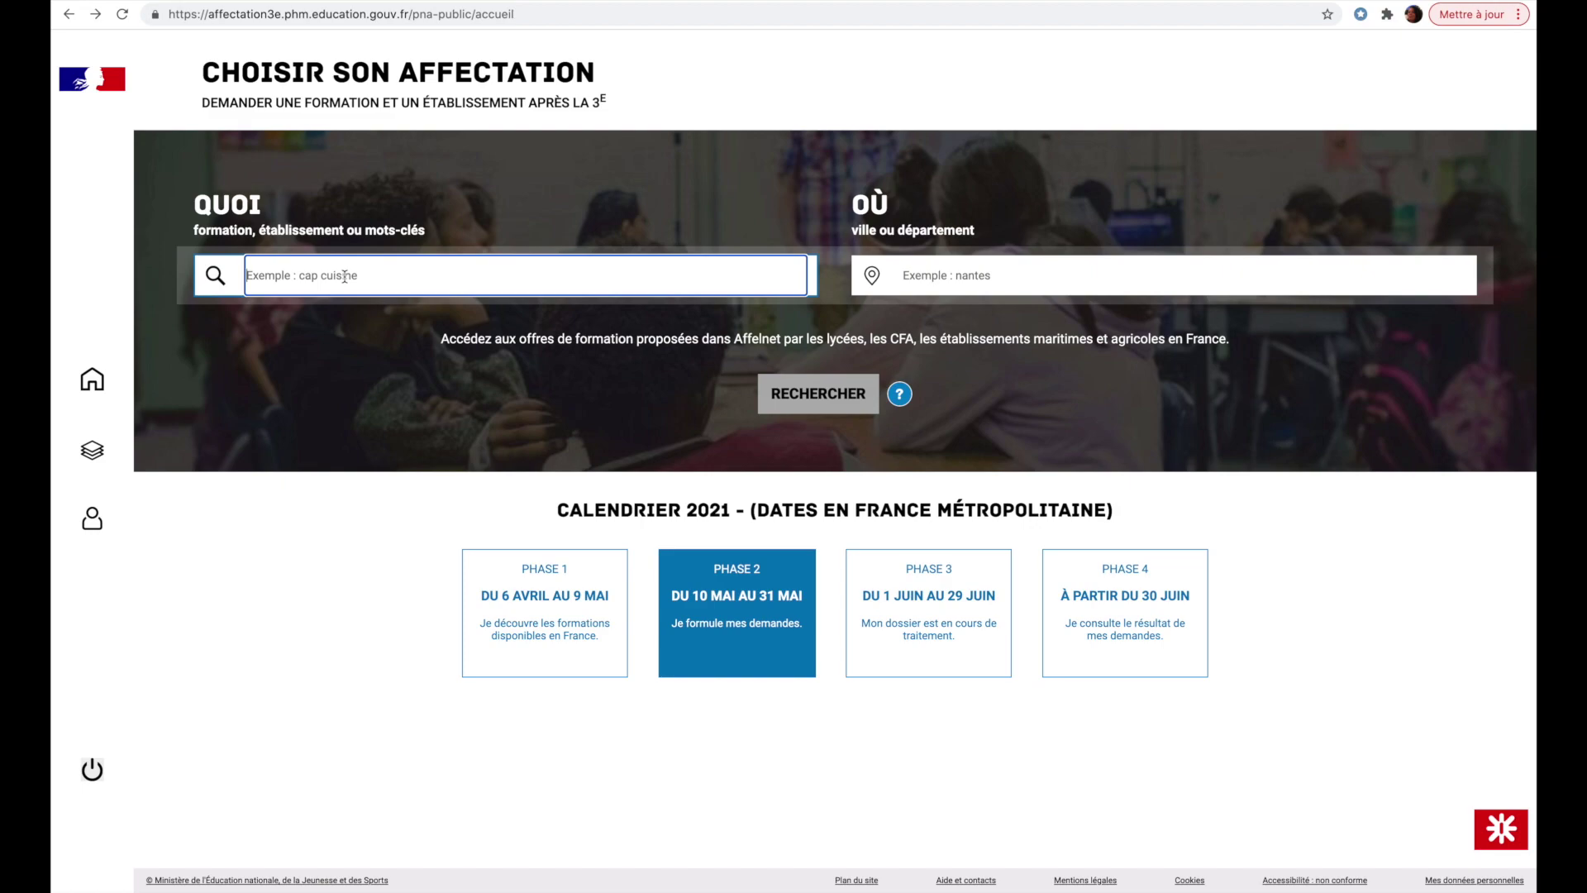
Search for "hôtellerie restauration" training offers in department 92.
{"action": "type", "text": "hôtellerie restauration"}
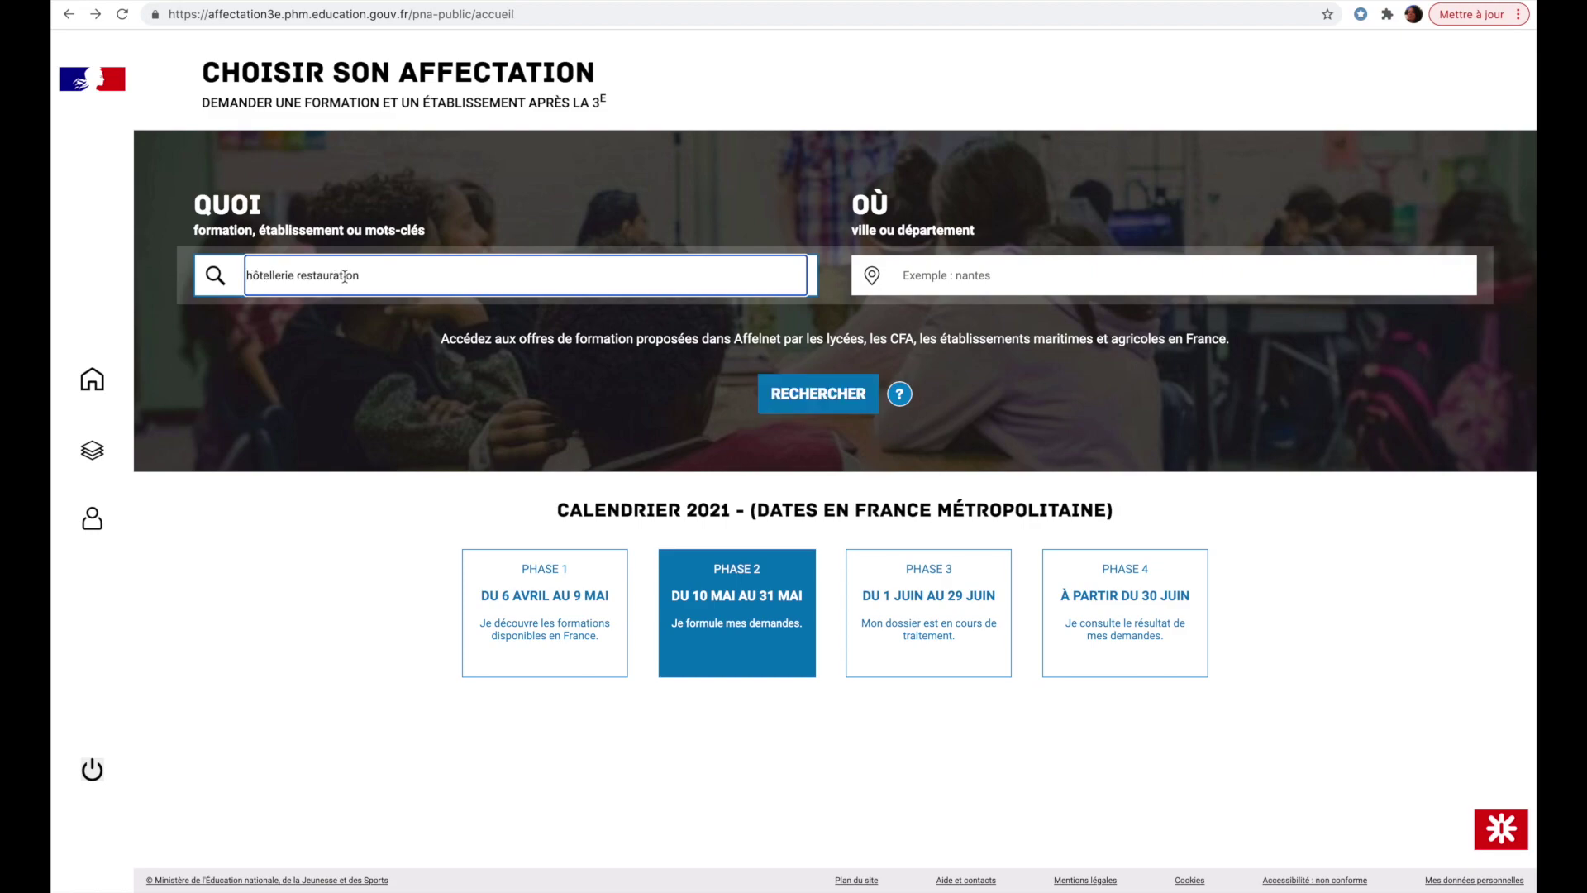
{"action": "left_click", "coordinate": [927, 279]}
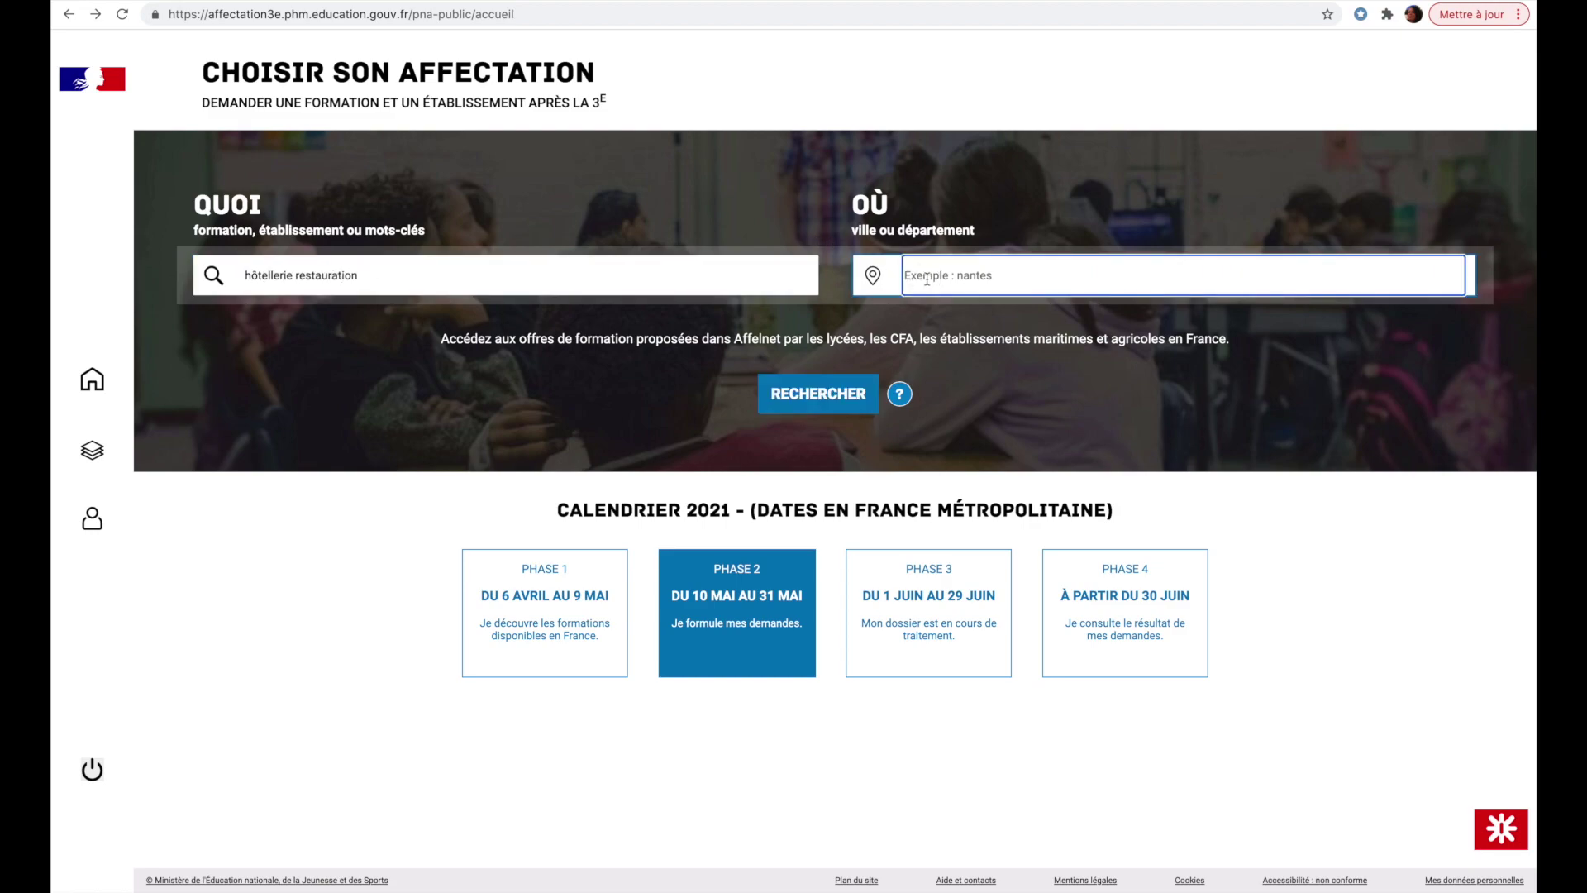
{"action": "type", "text": "92"}
{"action": "left_click", "coordinate": [836, 397]}
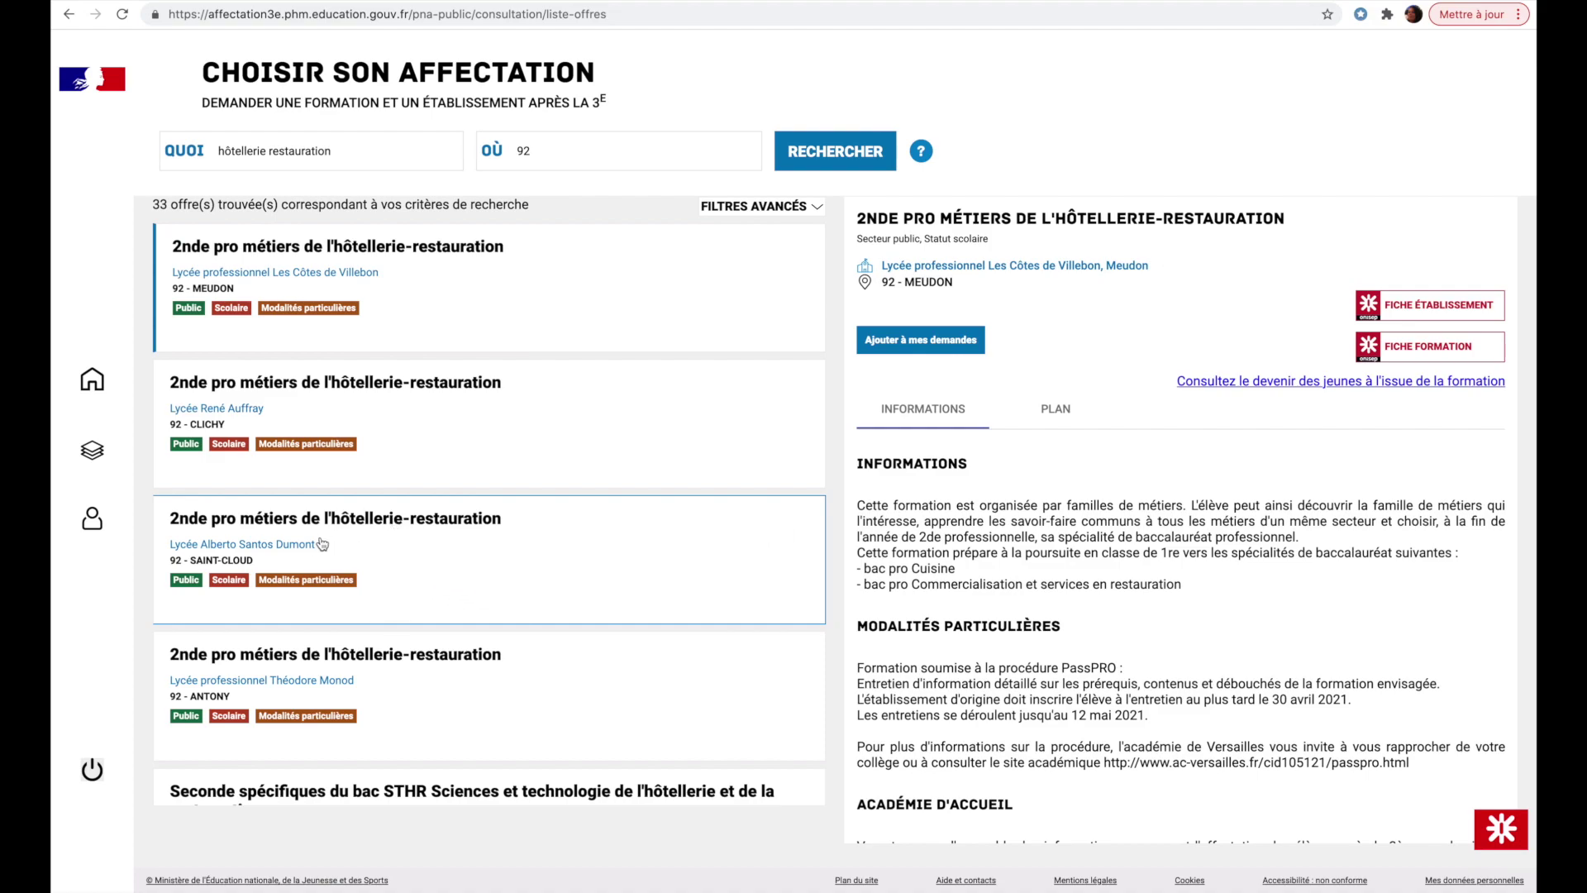
Add the "2nde pro métiers de l'hôtellerie-restauration" at Lycée Alberto Santos Dumont in Saint-Cloud to the requests and continue adding others.
{"action": "left_click", "coordinate": [451, 565]}
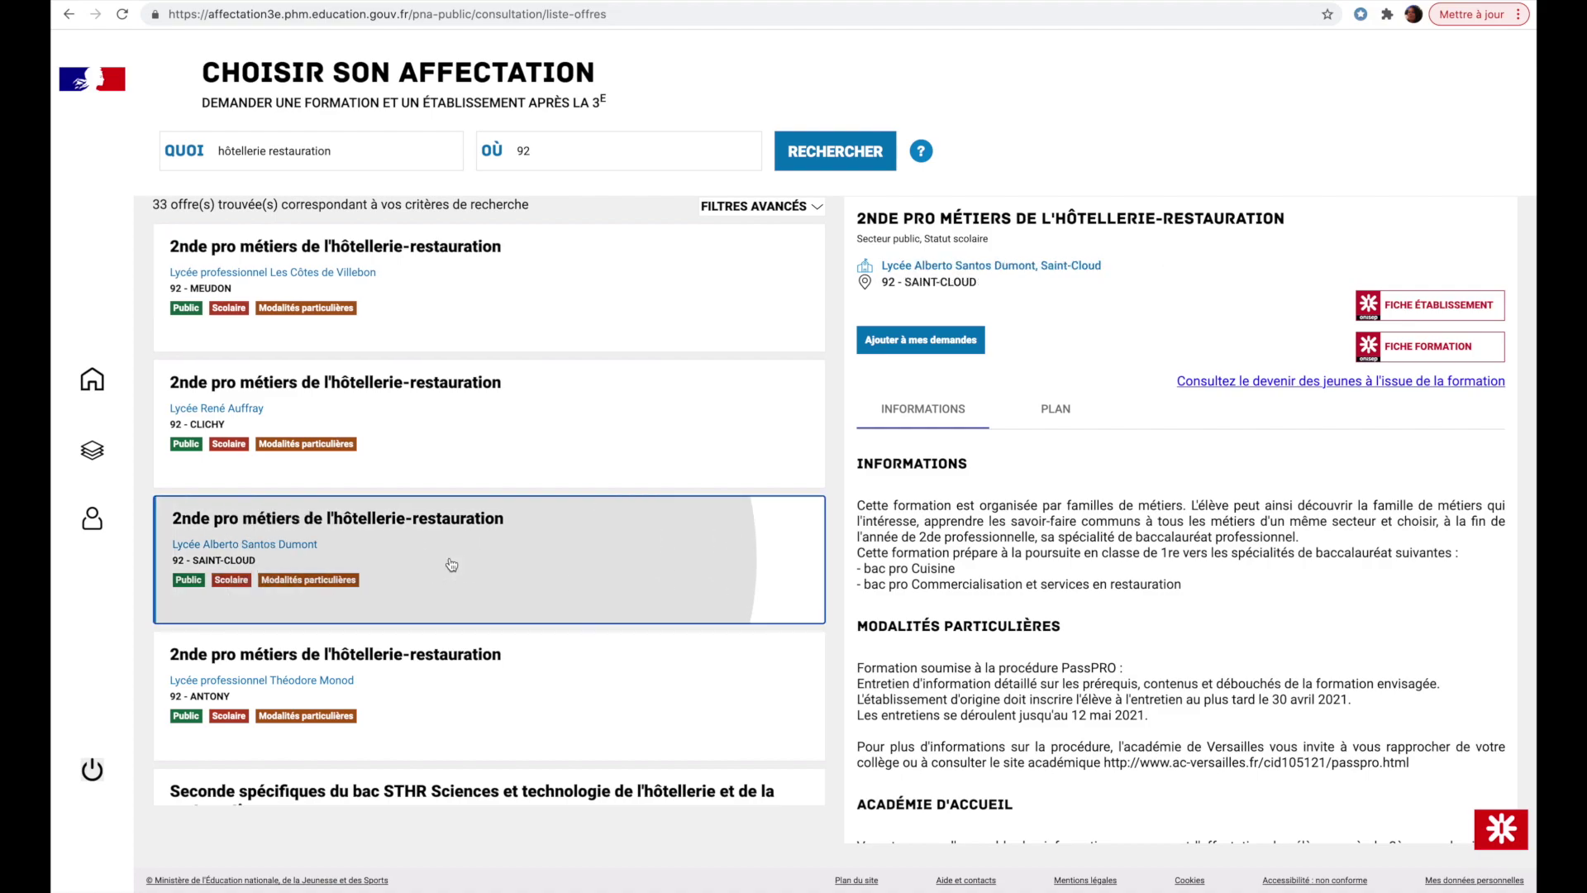
{"action": "left_click", "coordinate": [889, 344]}
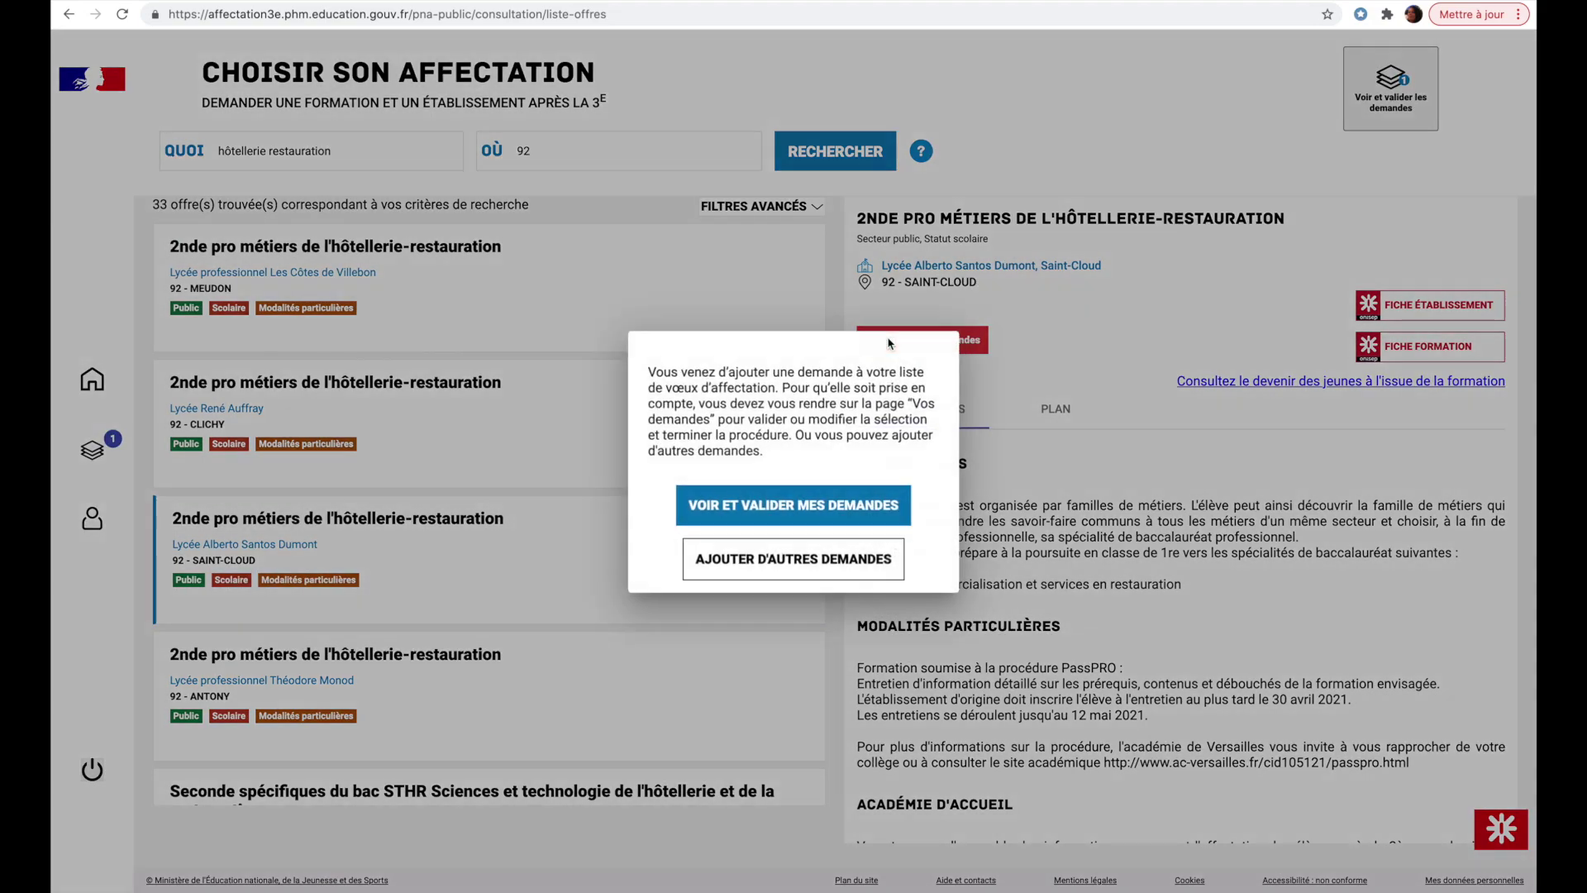
{"action": "left_click", "coordinate": [775, 562]}
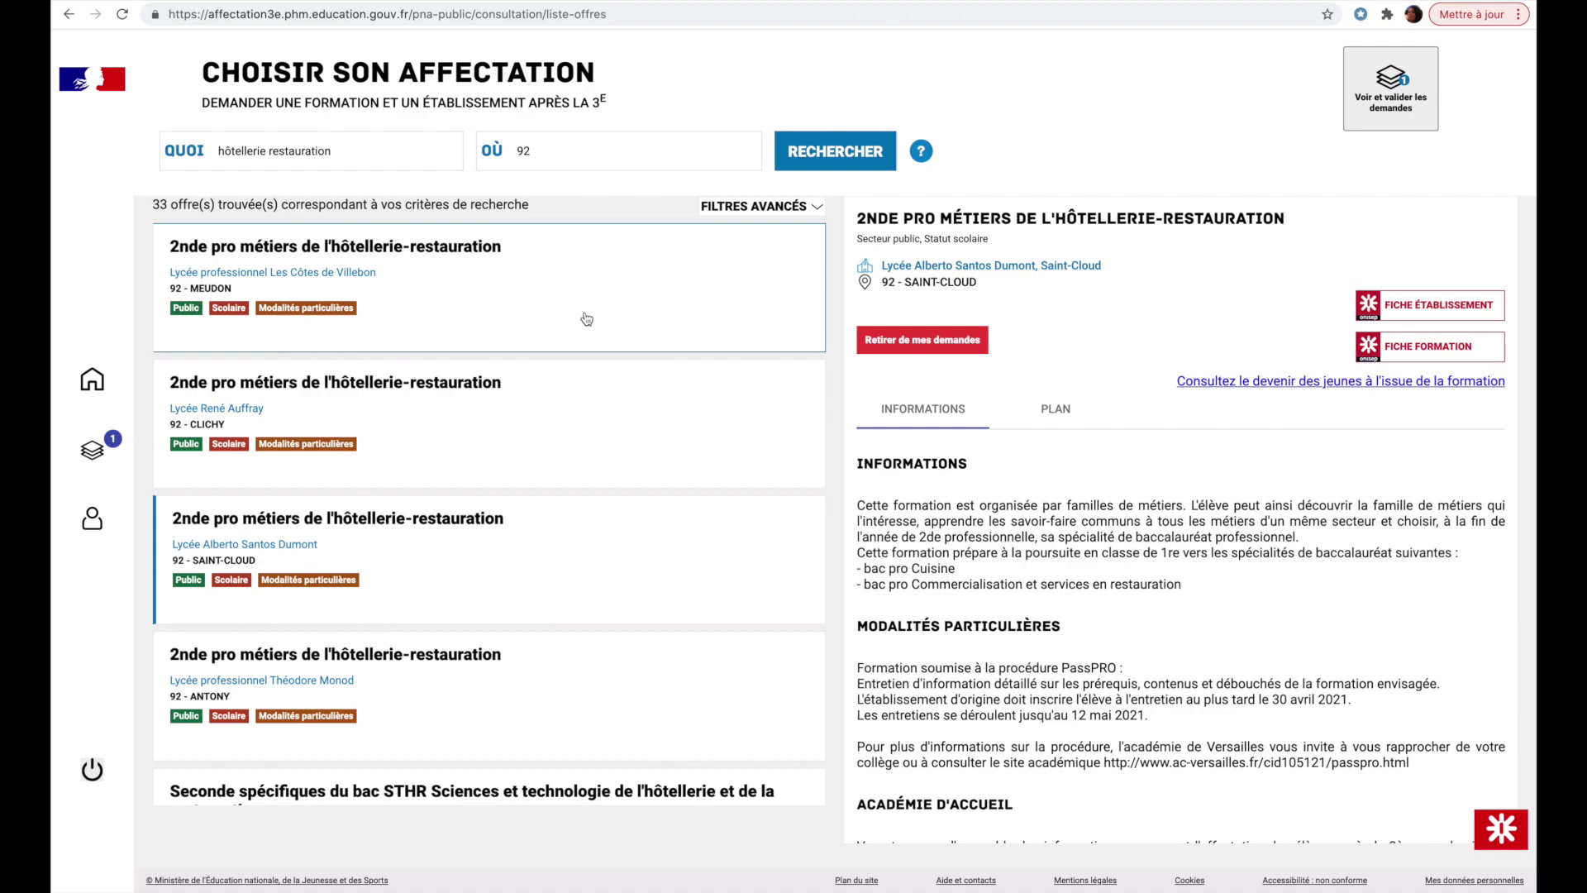
Add the "2nde pro métiers de l'hôtellerie-restauration" offers in Meudon, Clichy and Antony to the requests, in that order.
{"action": "left_click", "coordinate": [536, 290]}
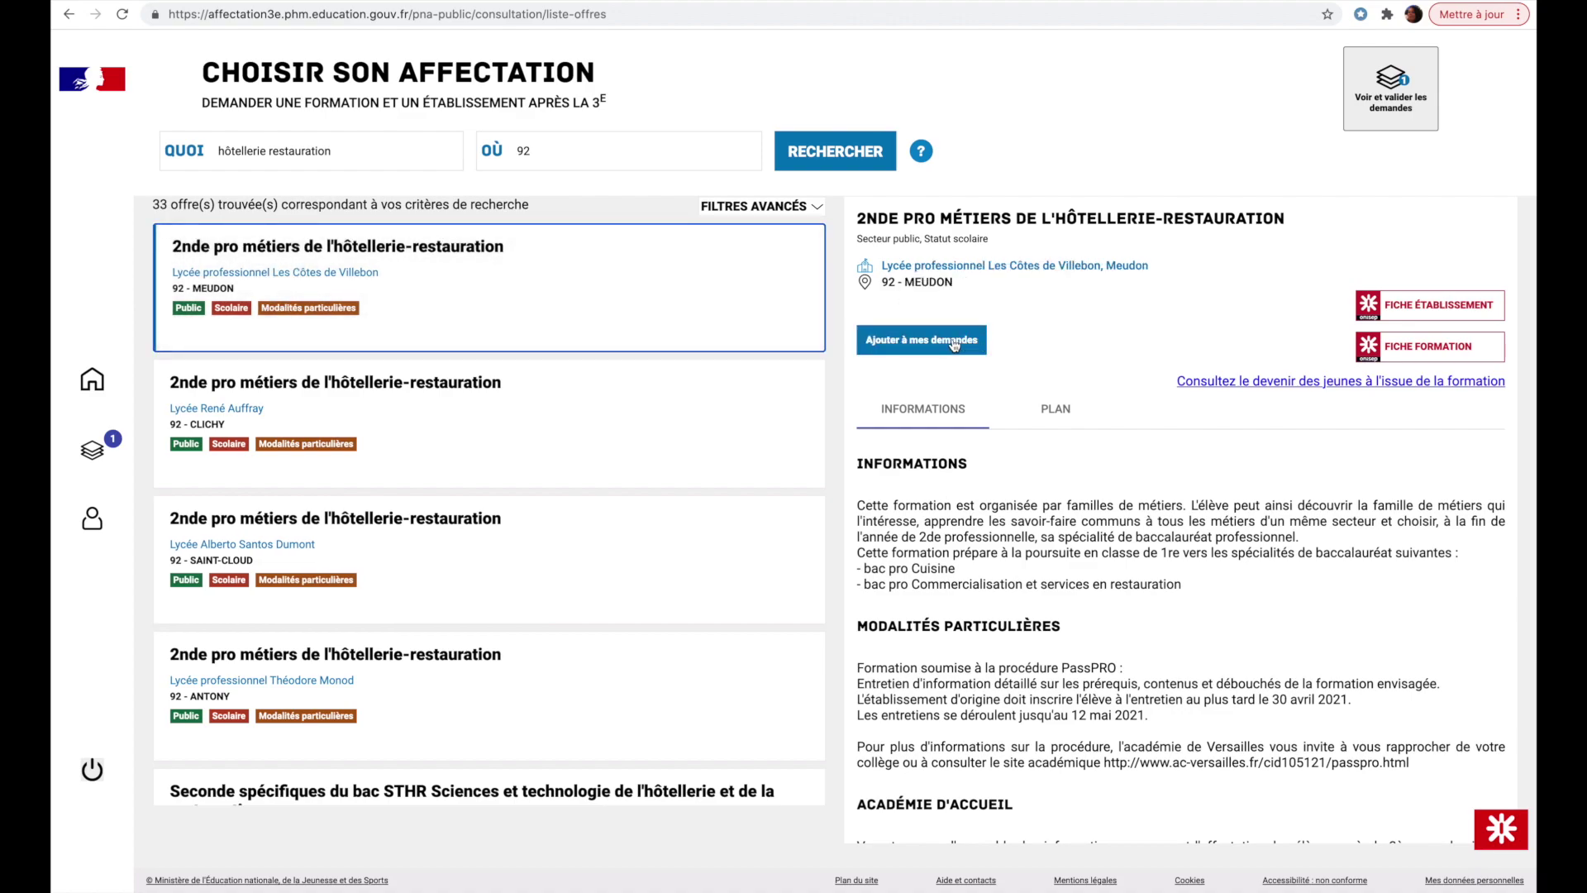
{"action": "left_click", "coordinate": [944, 345]}
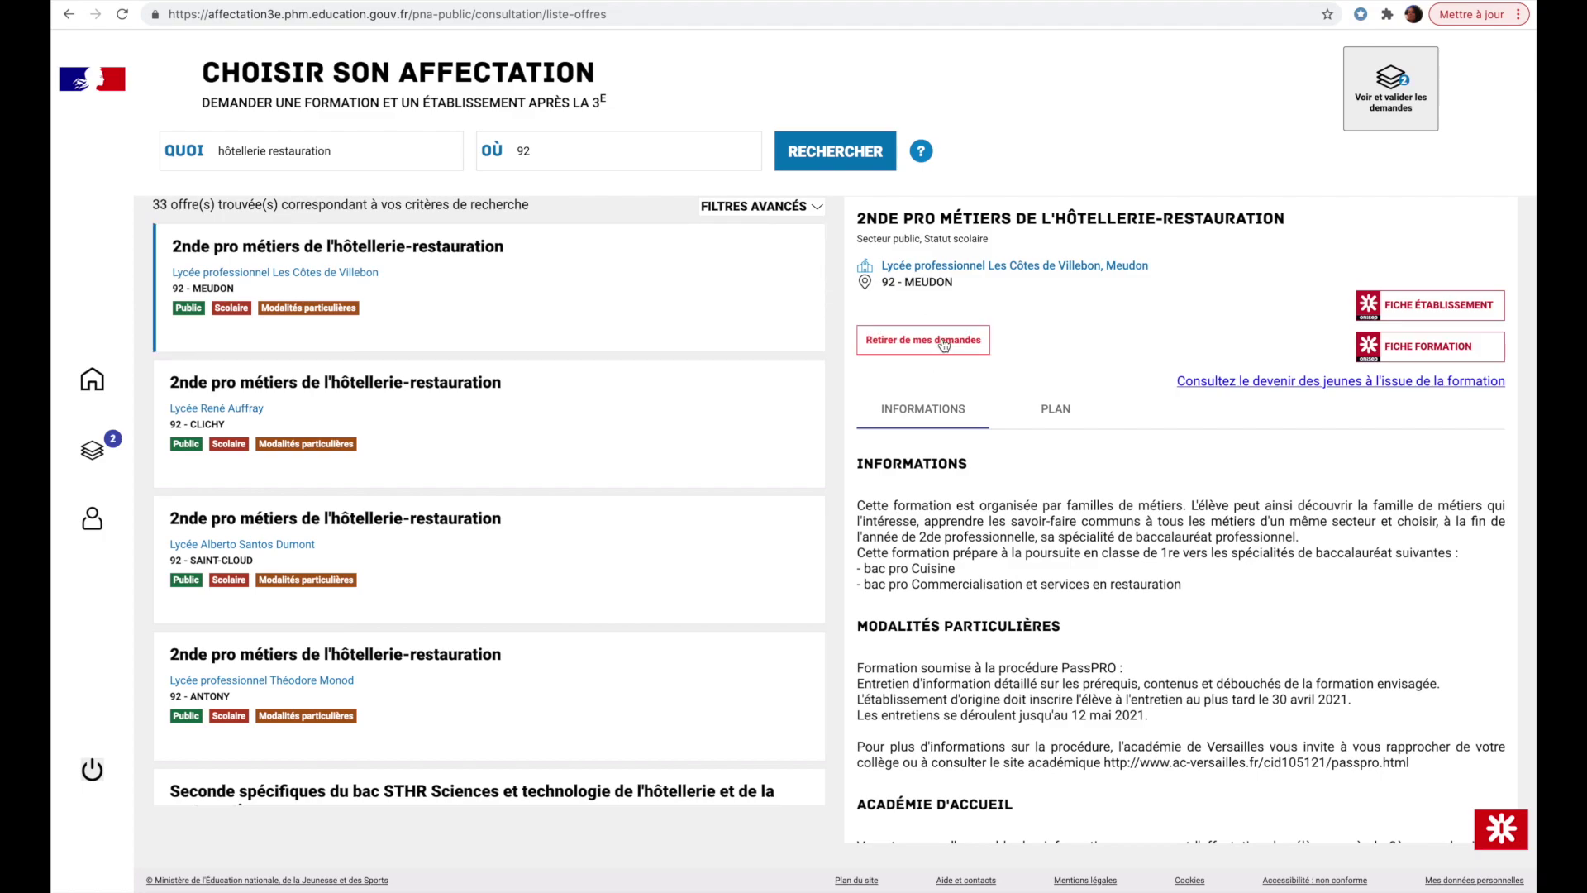
{"action": "left_click", "coordinate": [661, 421]}
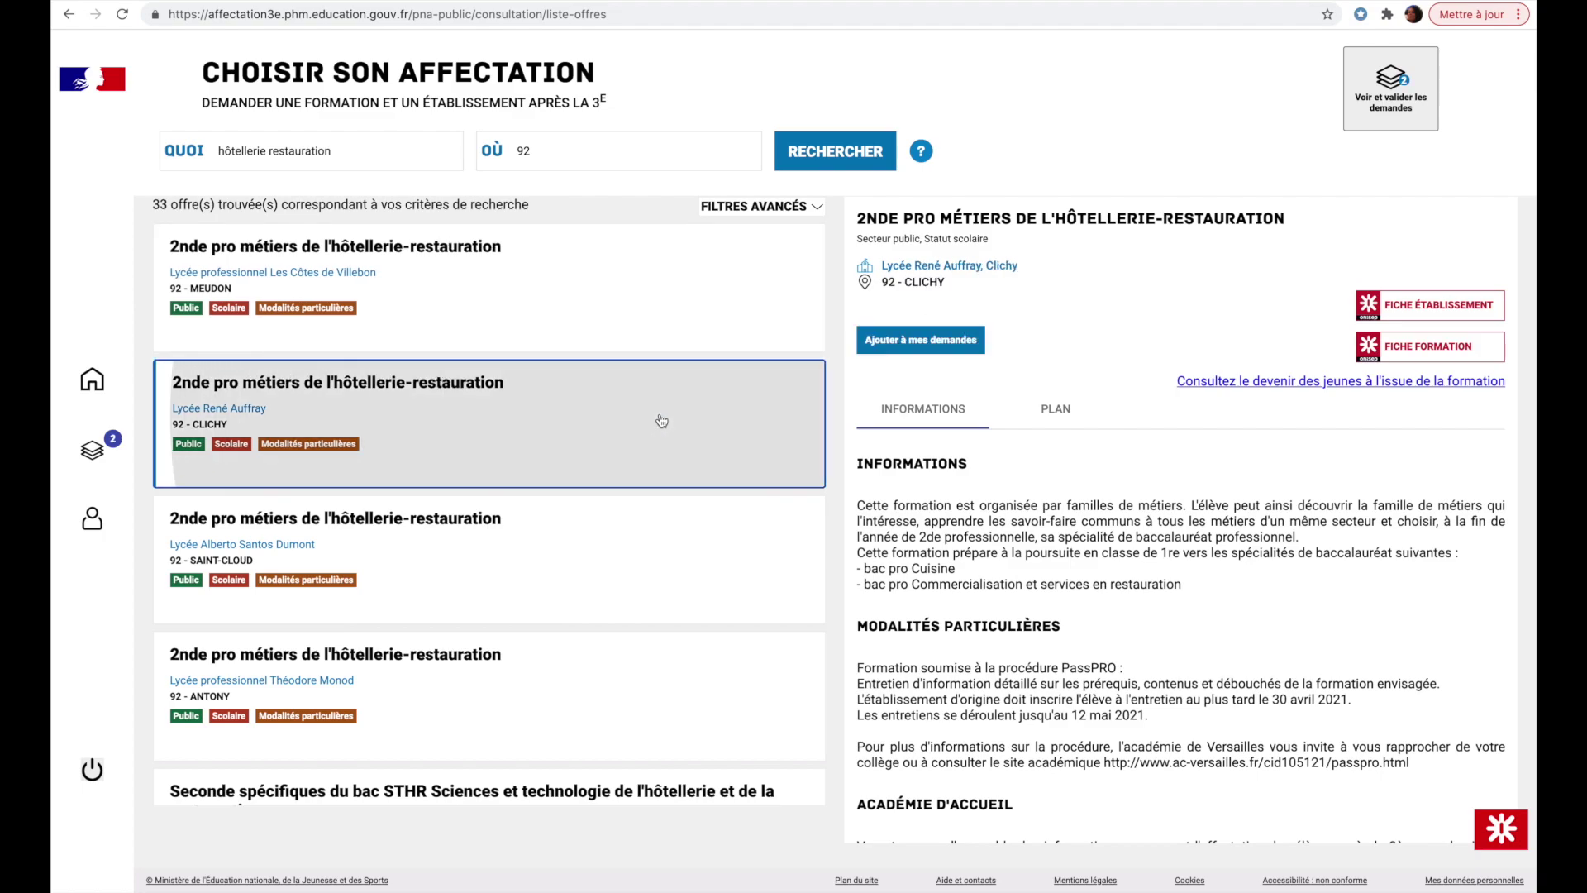
{"action": "left_click", "coordinate": [910, 339]}
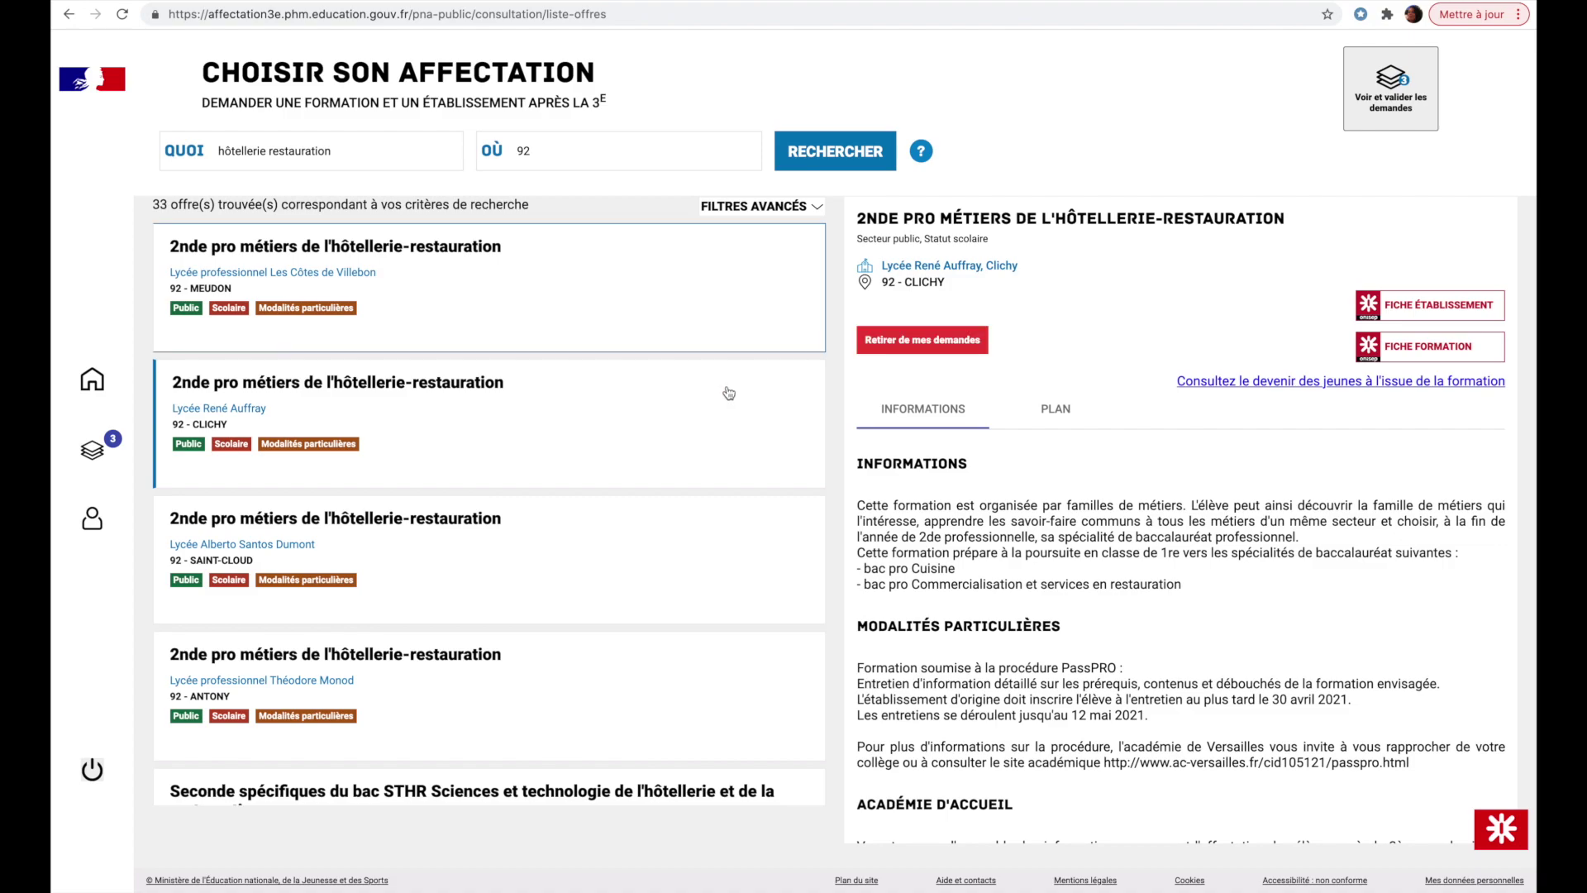
{"action": "left_click", "coordinate": [644, 692]}
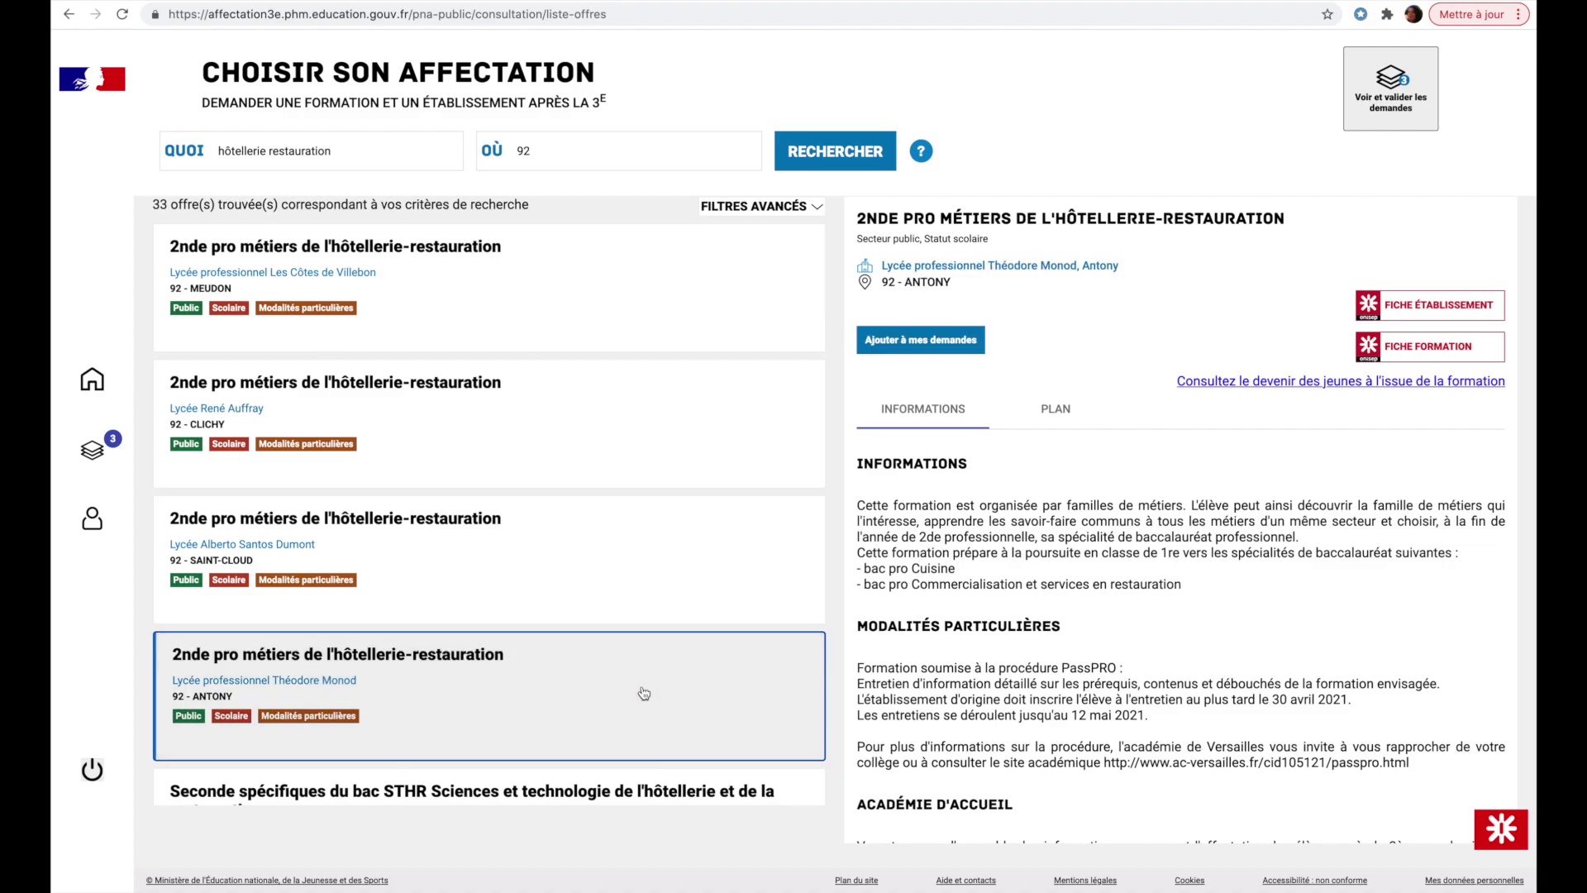
{"action": "left_click", "coordinate": [888, 342]}
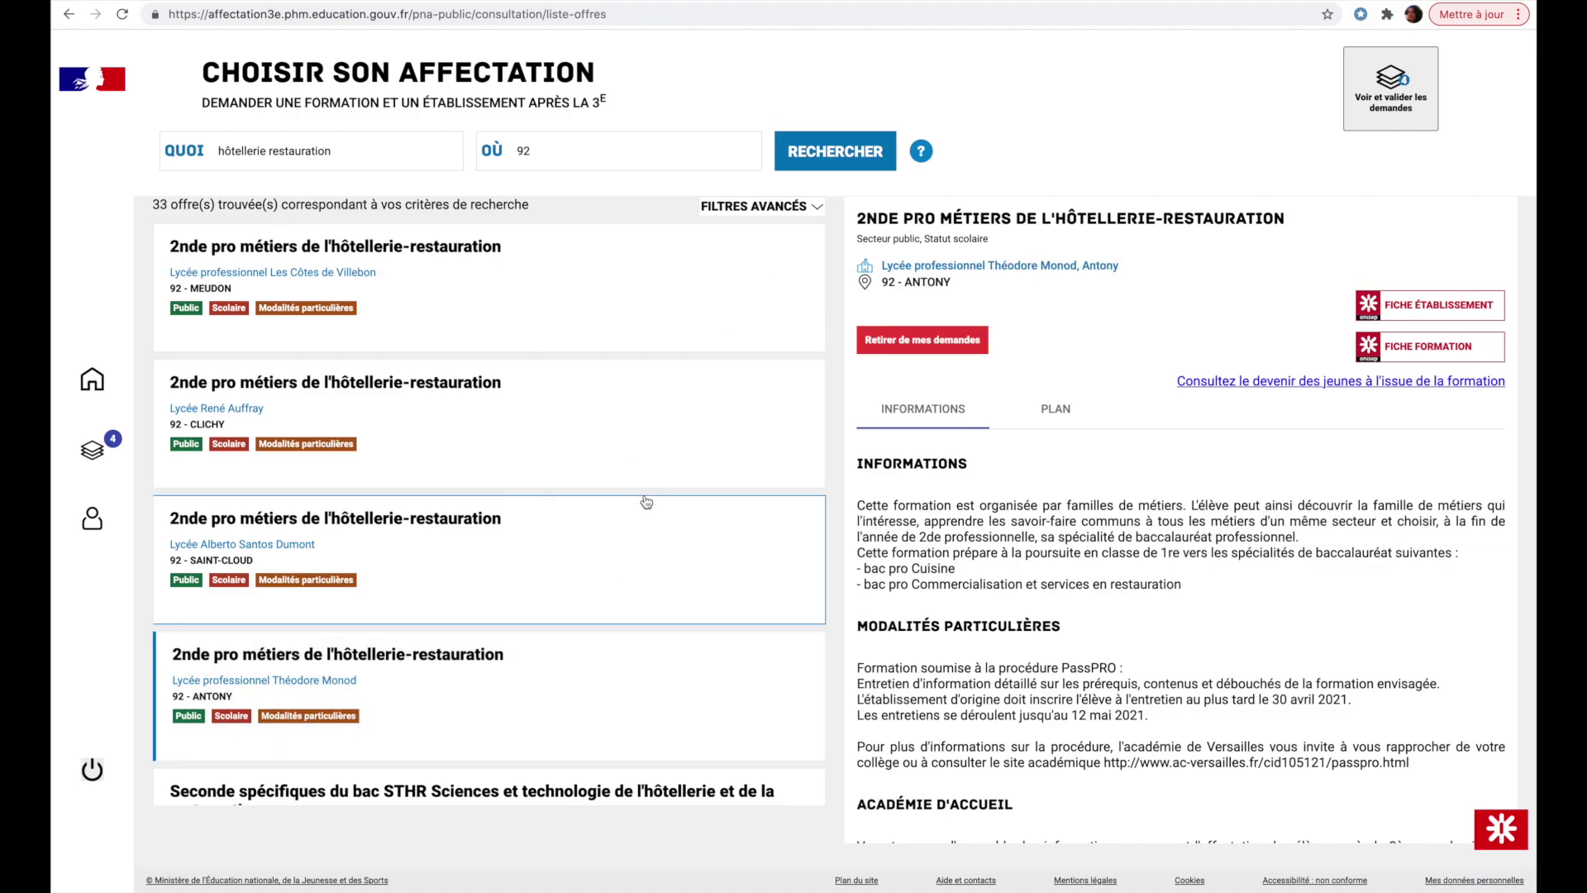
In the requests list, move the Lycée professionnel Les Côtes de Villebon request in Meudon up to rank 1.
{"action": "scroll", "coordinate": [646, 498], "scroll_direction": "down", "scroll_amount": 2}
{"action": "scroll", "coordinate": [646, 502], "scroll_direction": "down", "scroll_amount": 1}
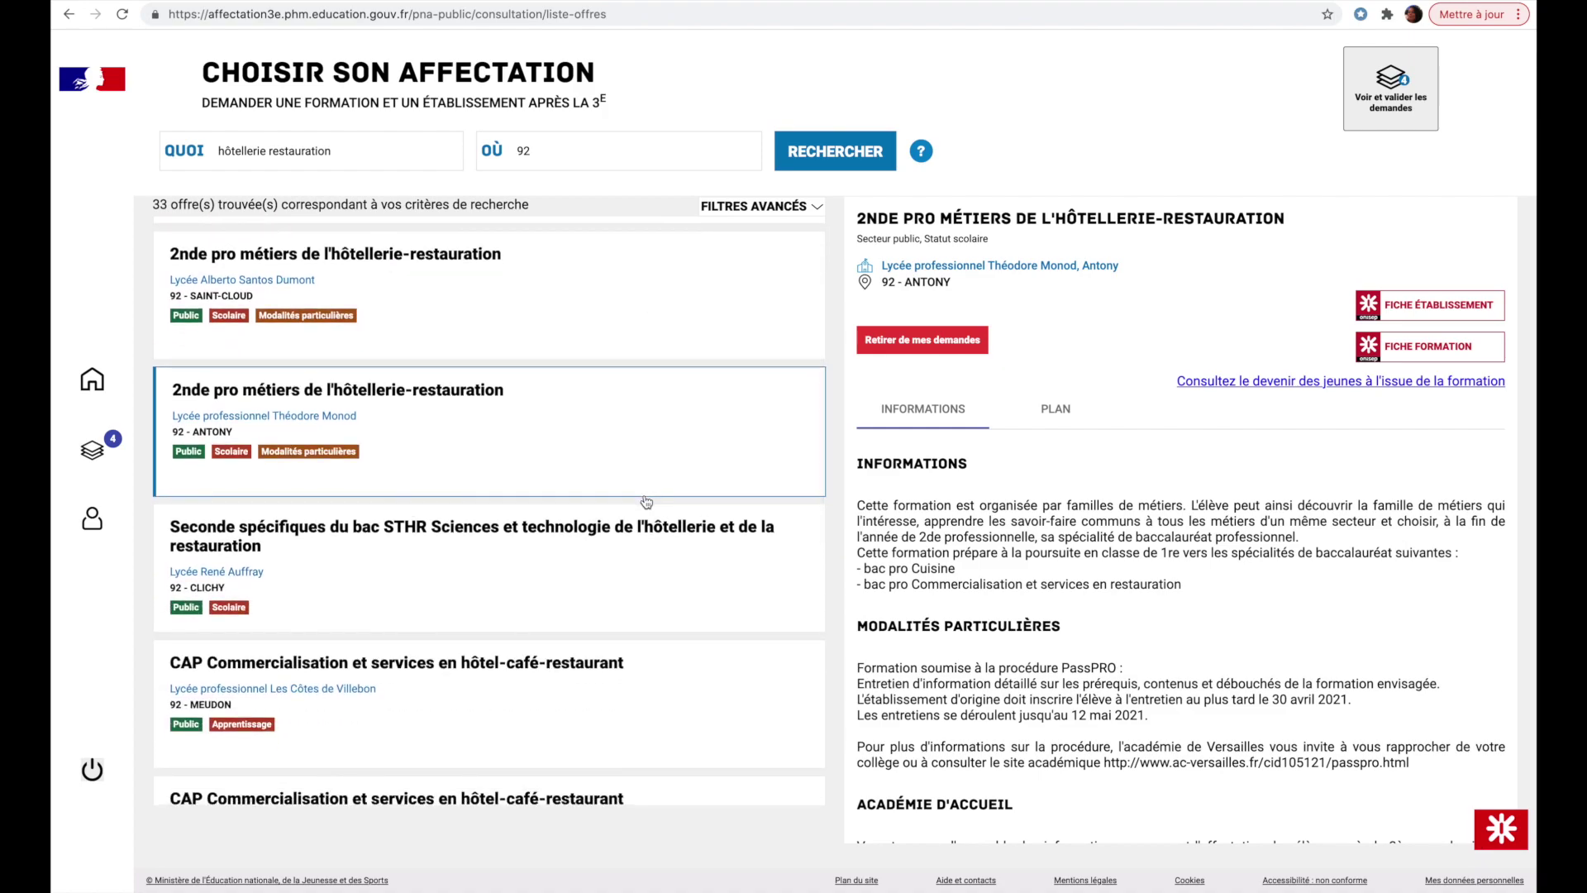
{"action": "scroll", "coordinate": [647, 502], "scroll_direction": "down", "scroll_amount": 2}
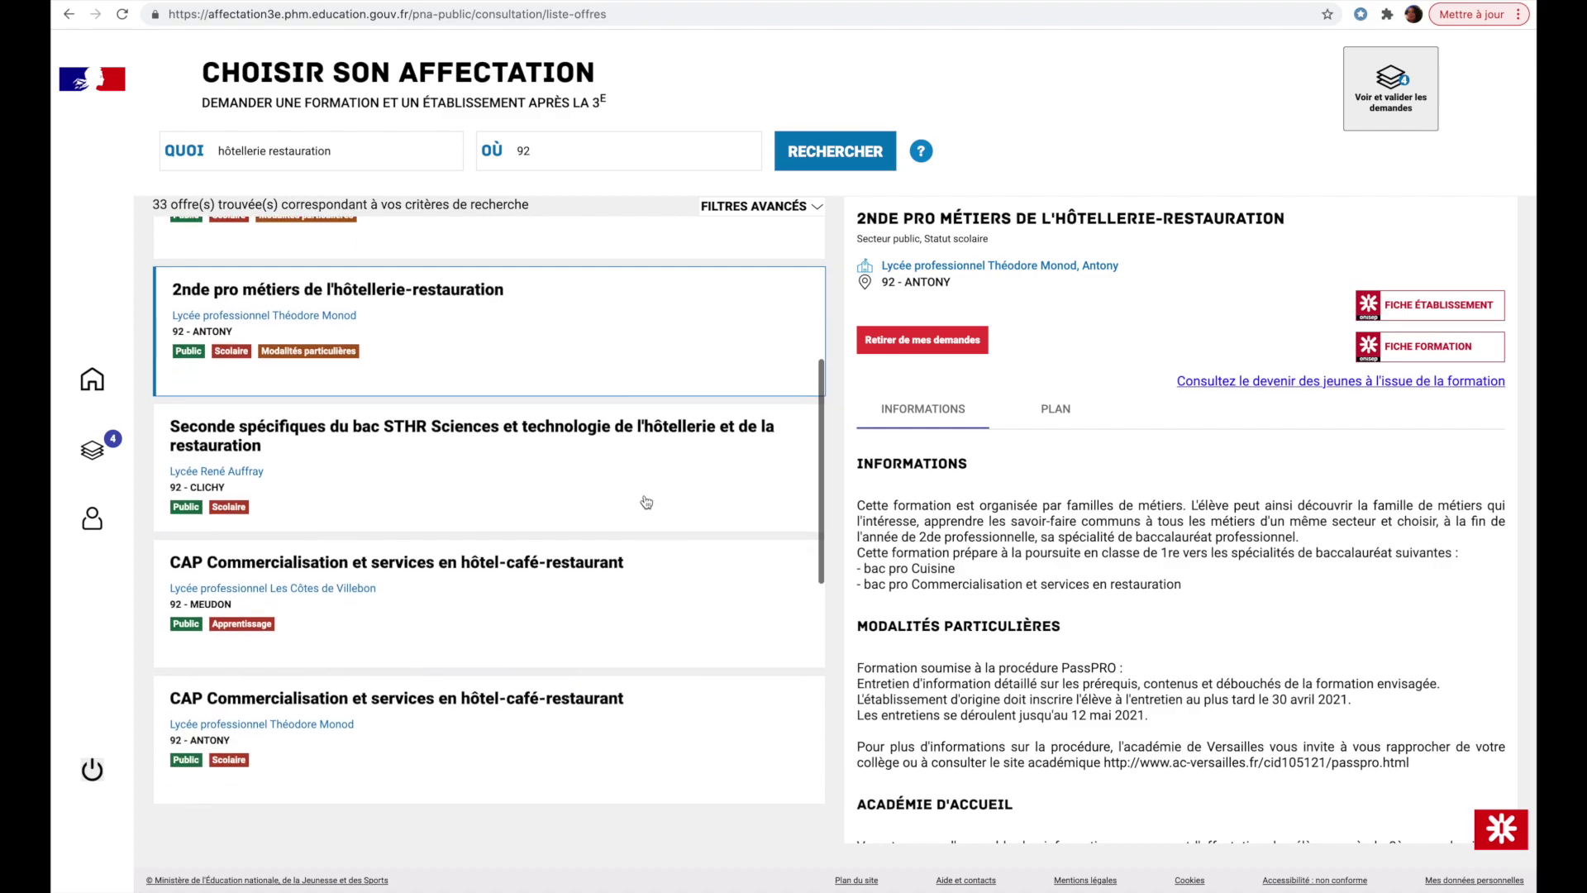
{"action": "scroll", "coordinate": [646, 502], "scroll_direction": "down", "scroll_amount": 2}
{"action": "scroll", "coordinate": [646, 501], "scroll_direction": "up", "scroll_amount": 8}
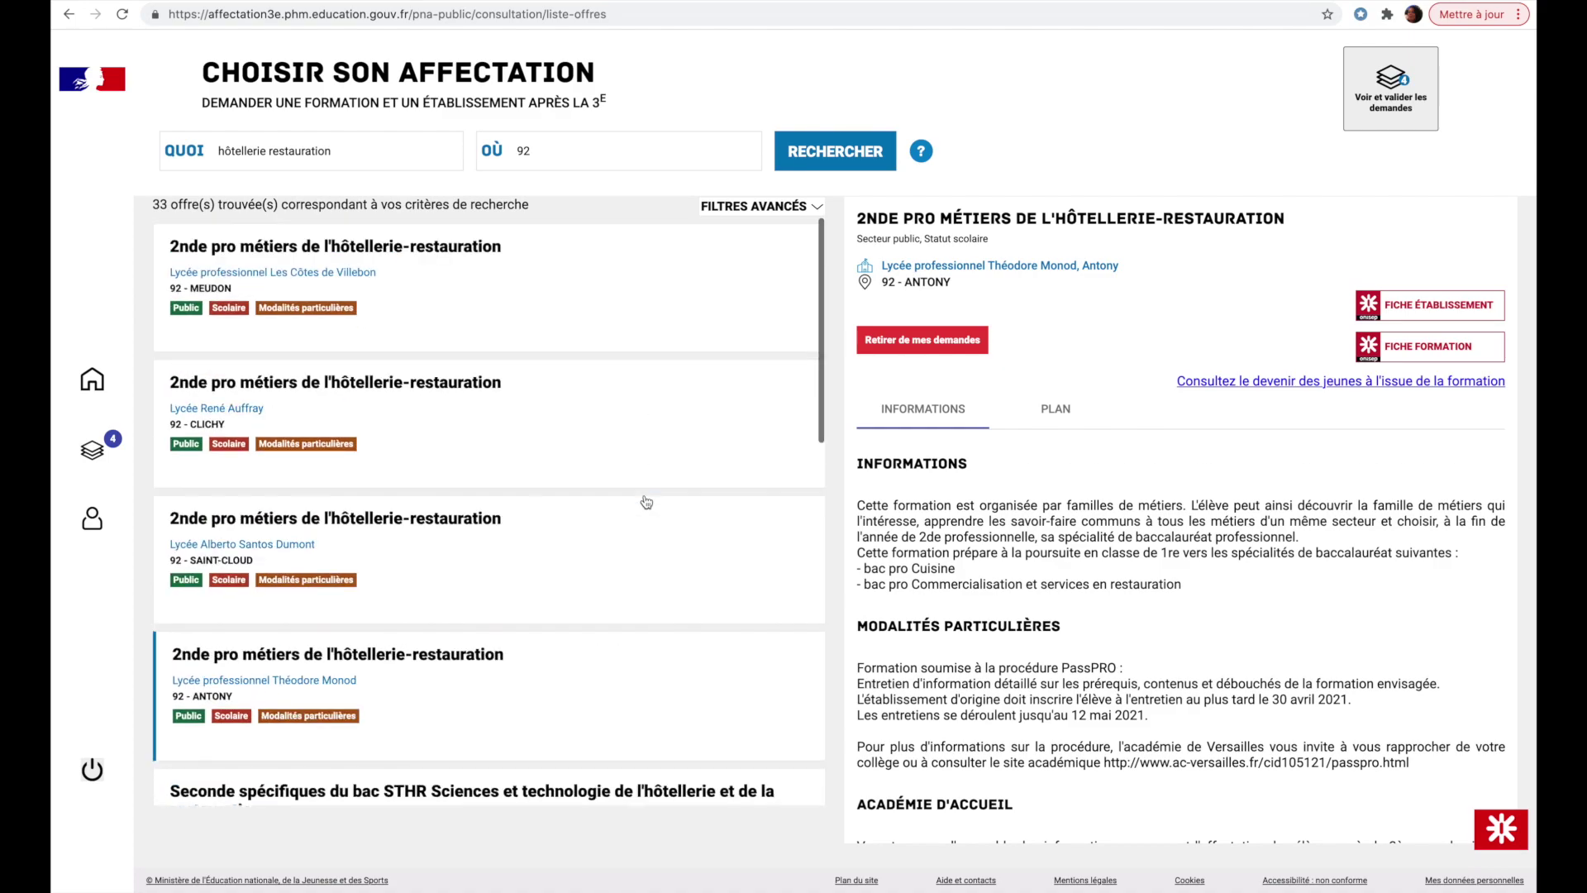
{"action": "left_click", "coordinate": [1386, 97]}
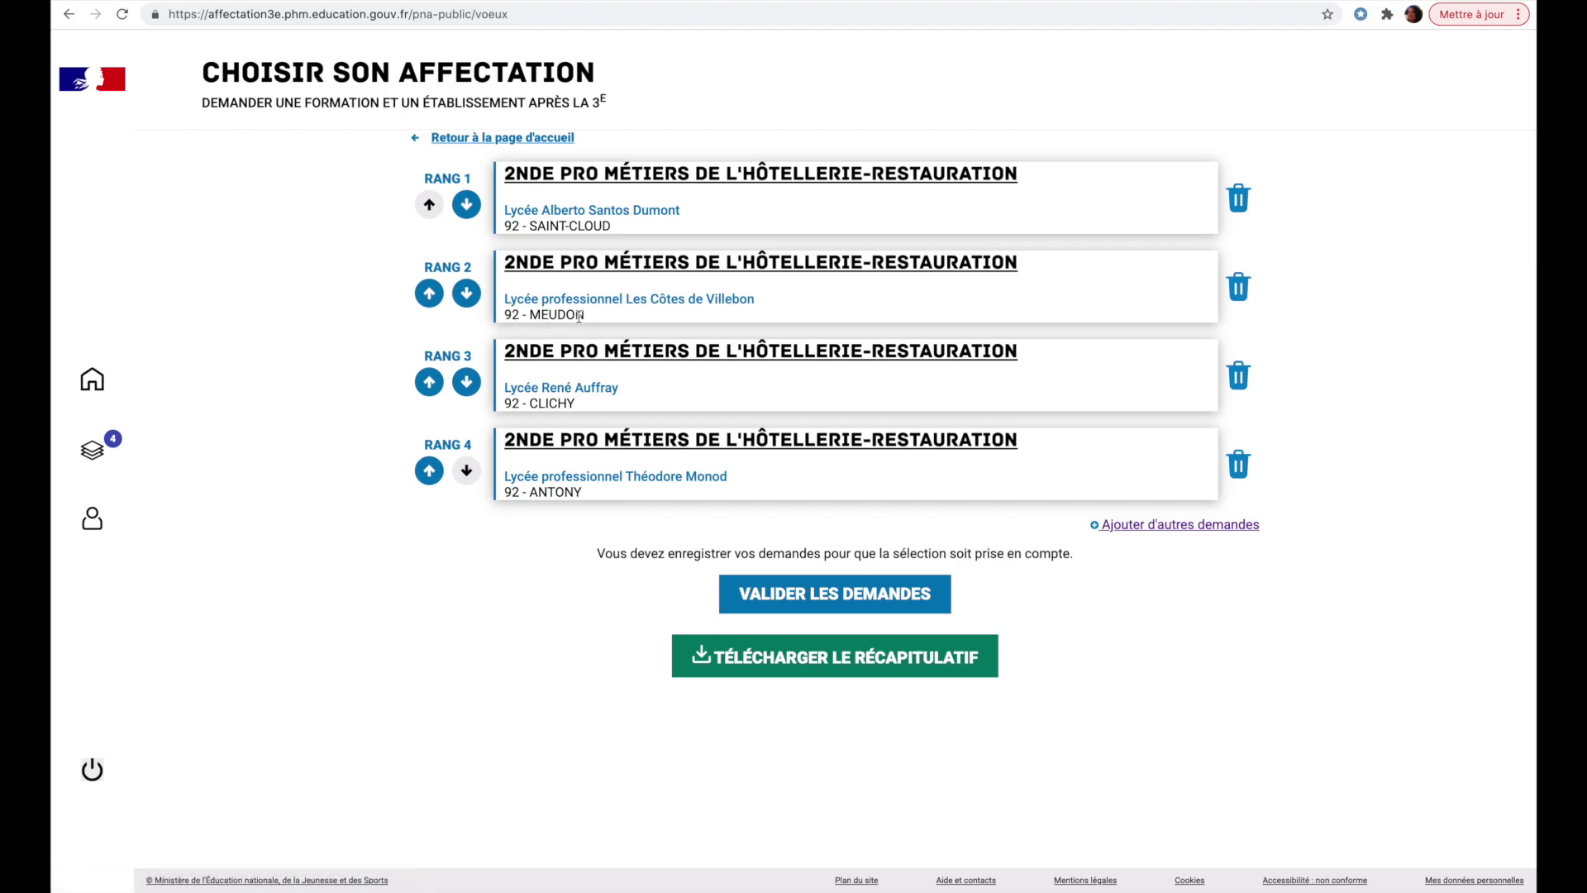
{"action": "left_click", "coordinate": [429, 294]}
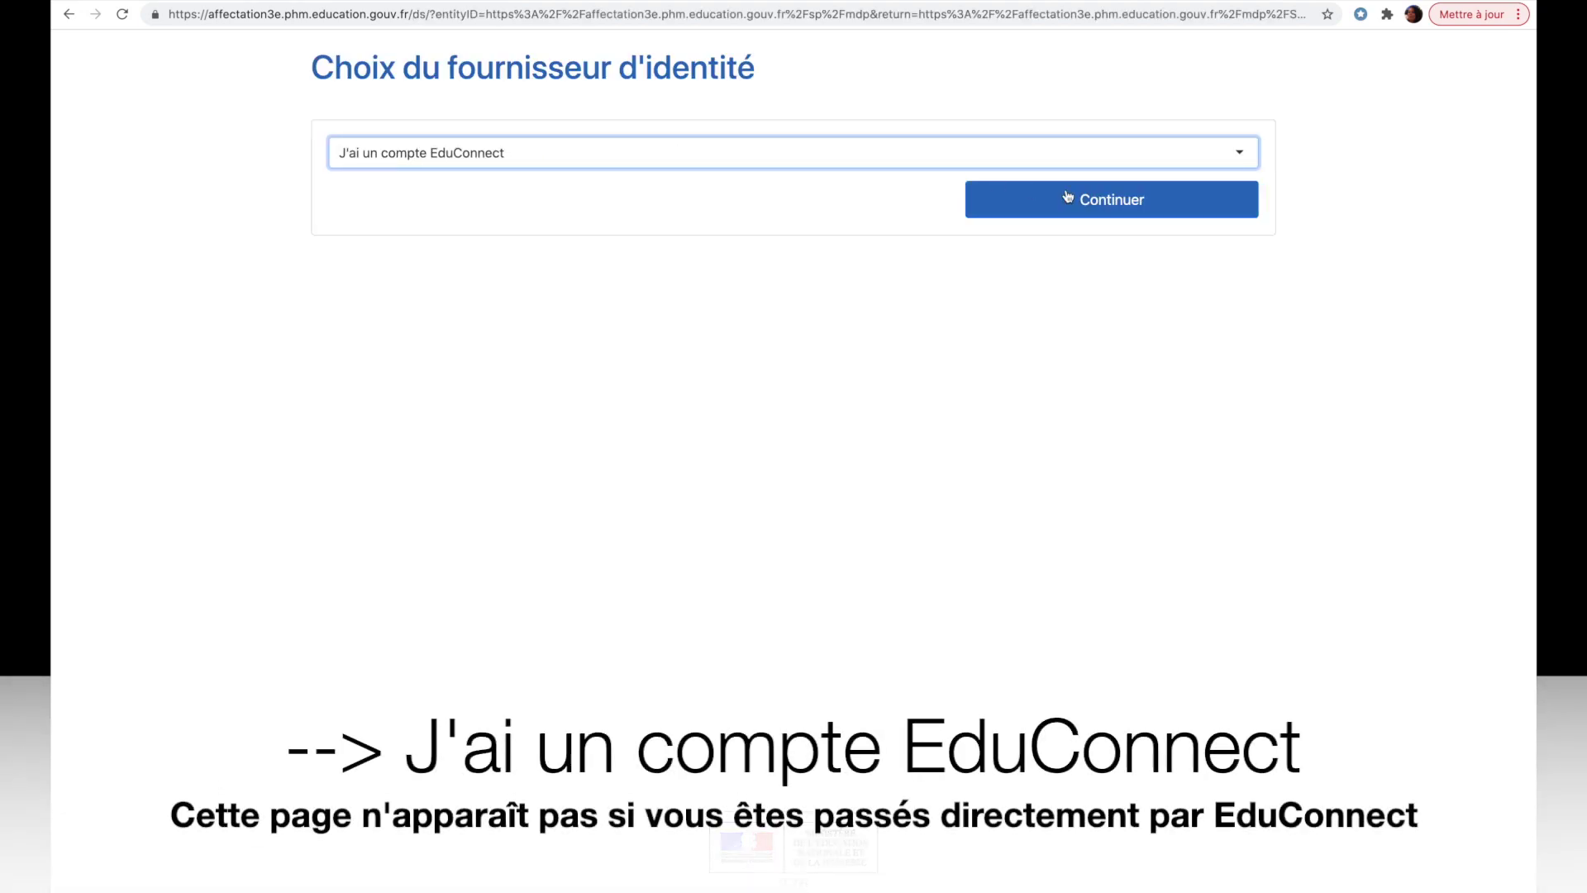
Continue to the EduConnect sign-in page with "J'ai un compte EduConnect" as the identity provider.
{"action": "left_click", "coordinate": [1121, 198]}
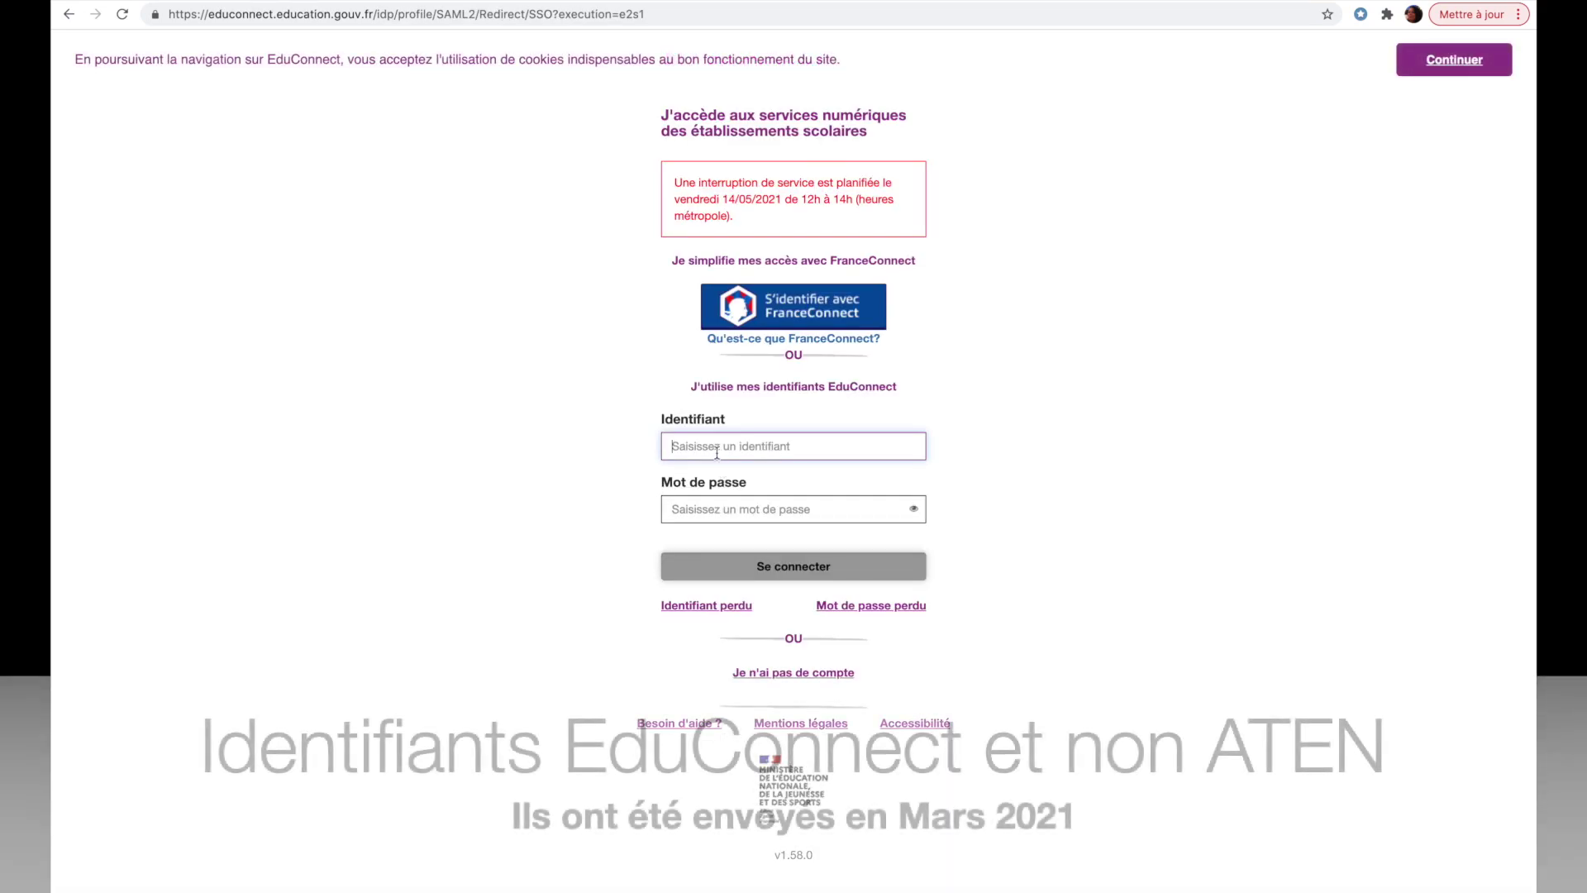
{"action": "left_click", "coordinate": [584, 493]}
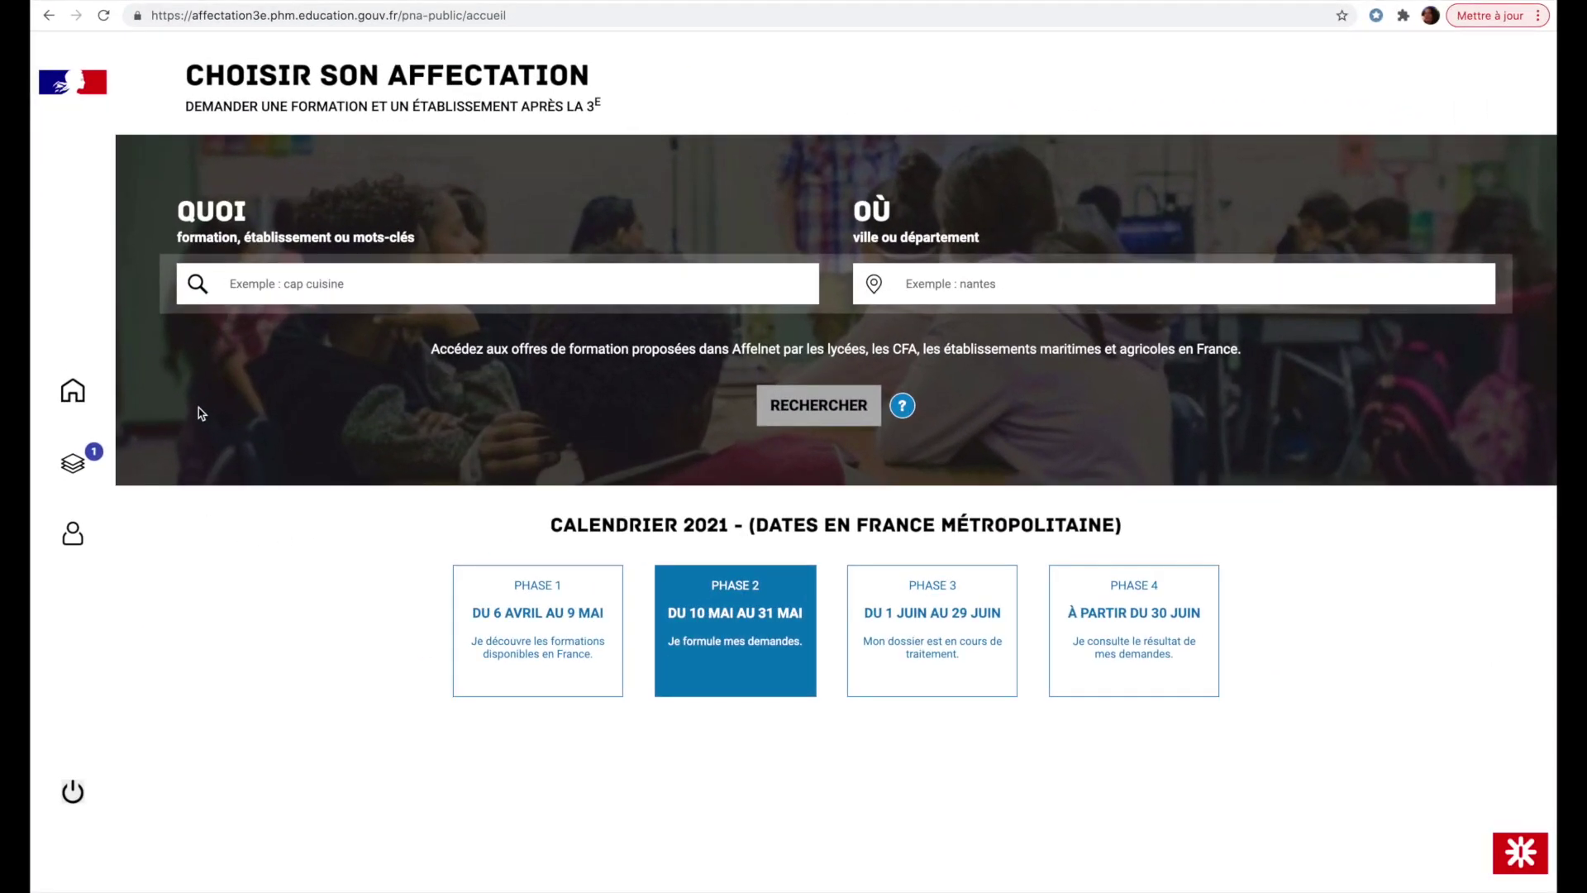
Validate and save the requests list containing the Lycée Richelieu "Classe de seconde générale et technologique".
{"action": "left_click", "coordinate": [74, 463]}
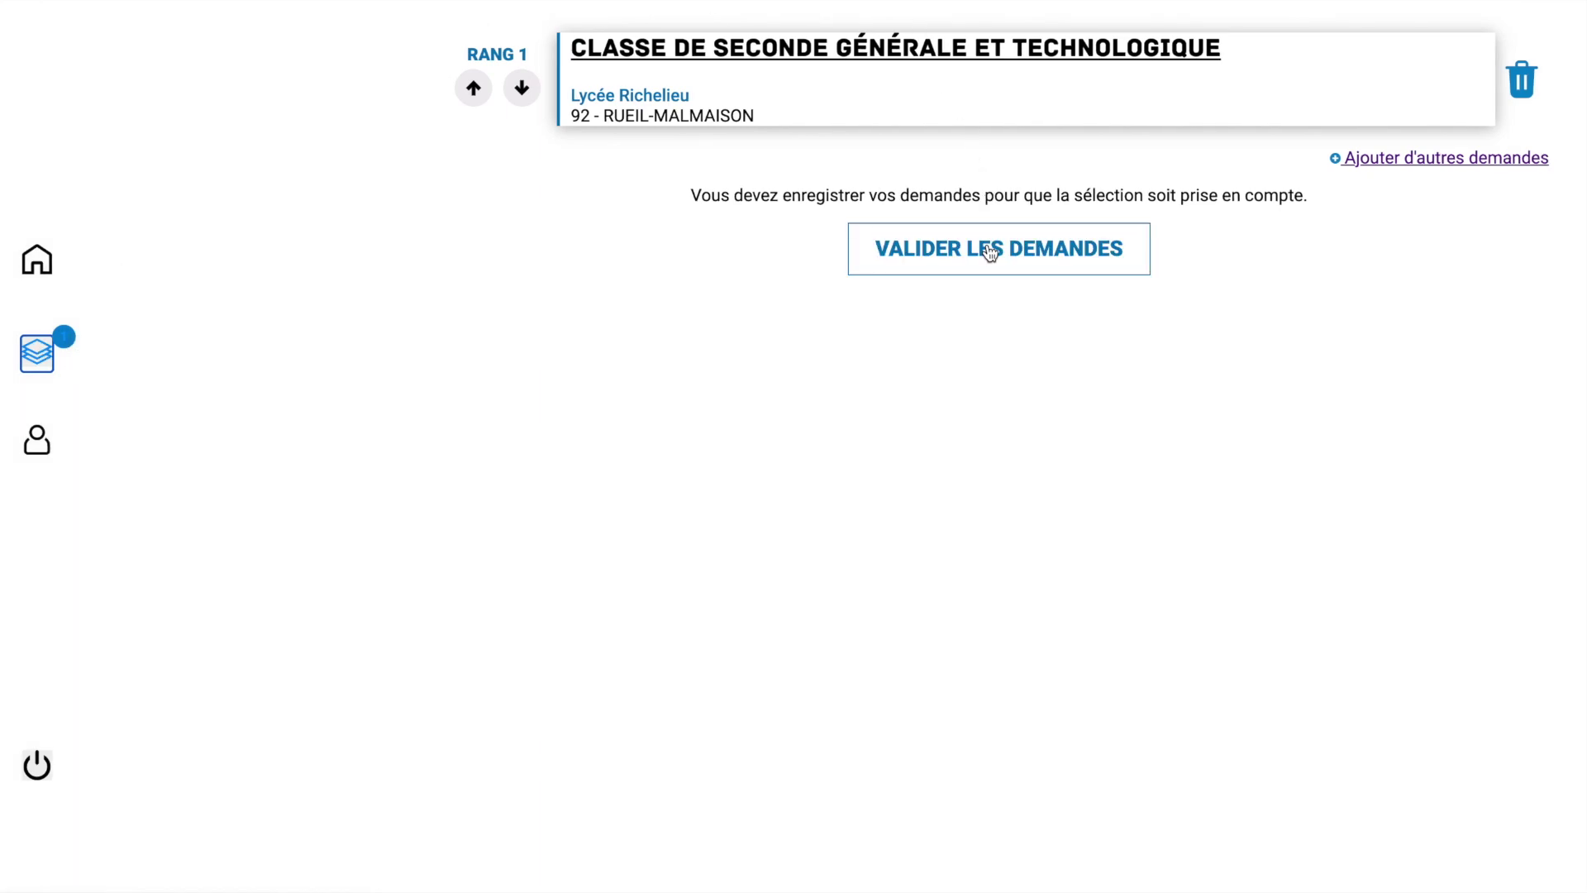
{"action": "left_click", "coordinate": [990, 253]}
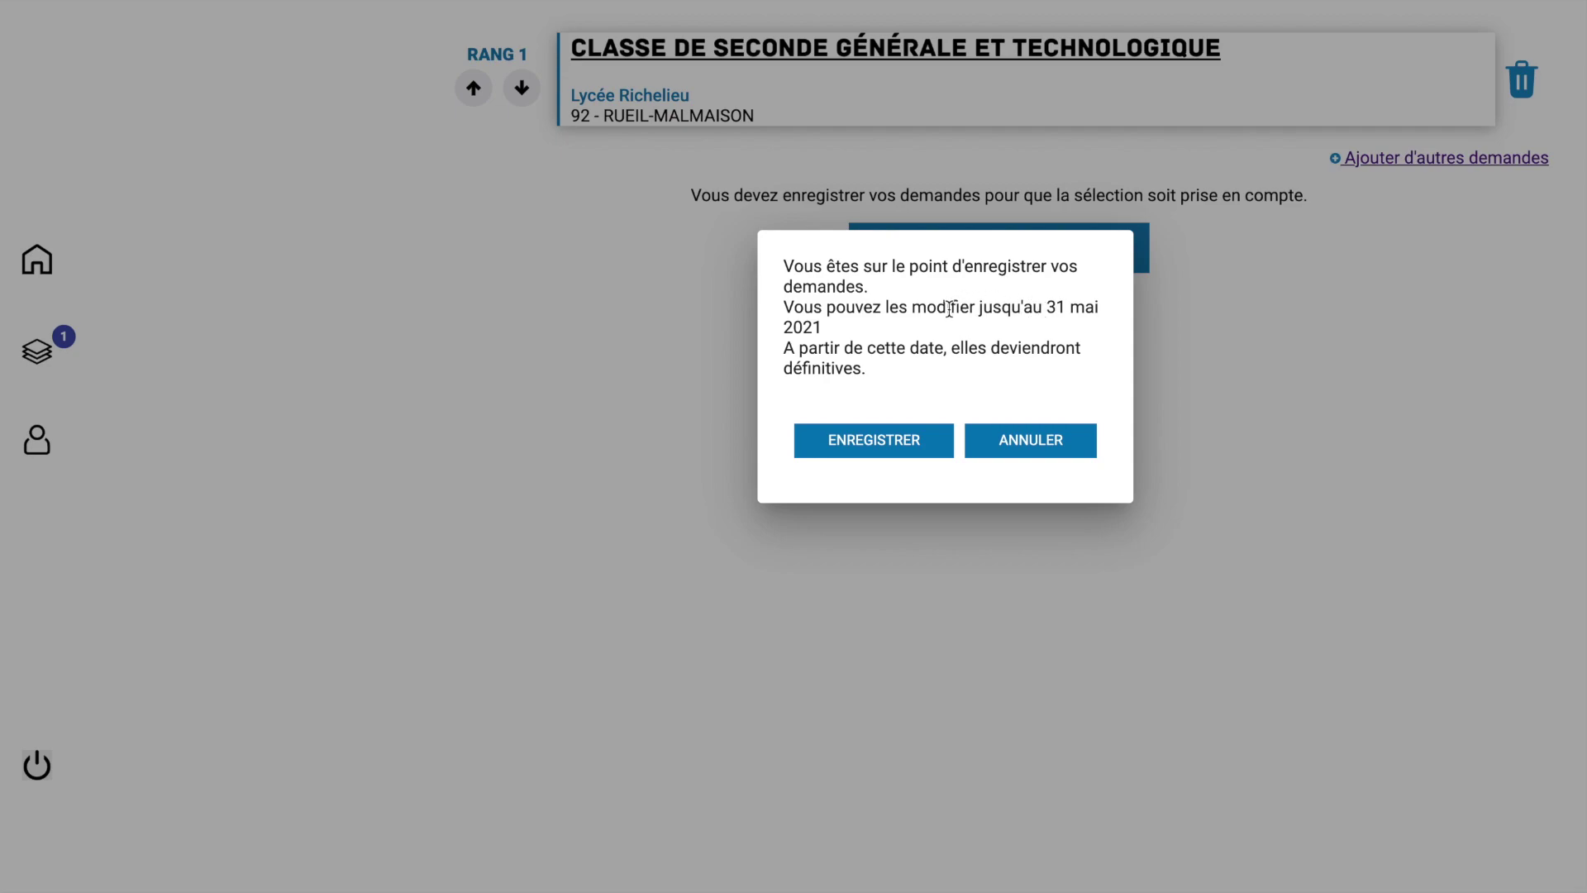
{"action": "left_click", "coordinate": [874, 444]}
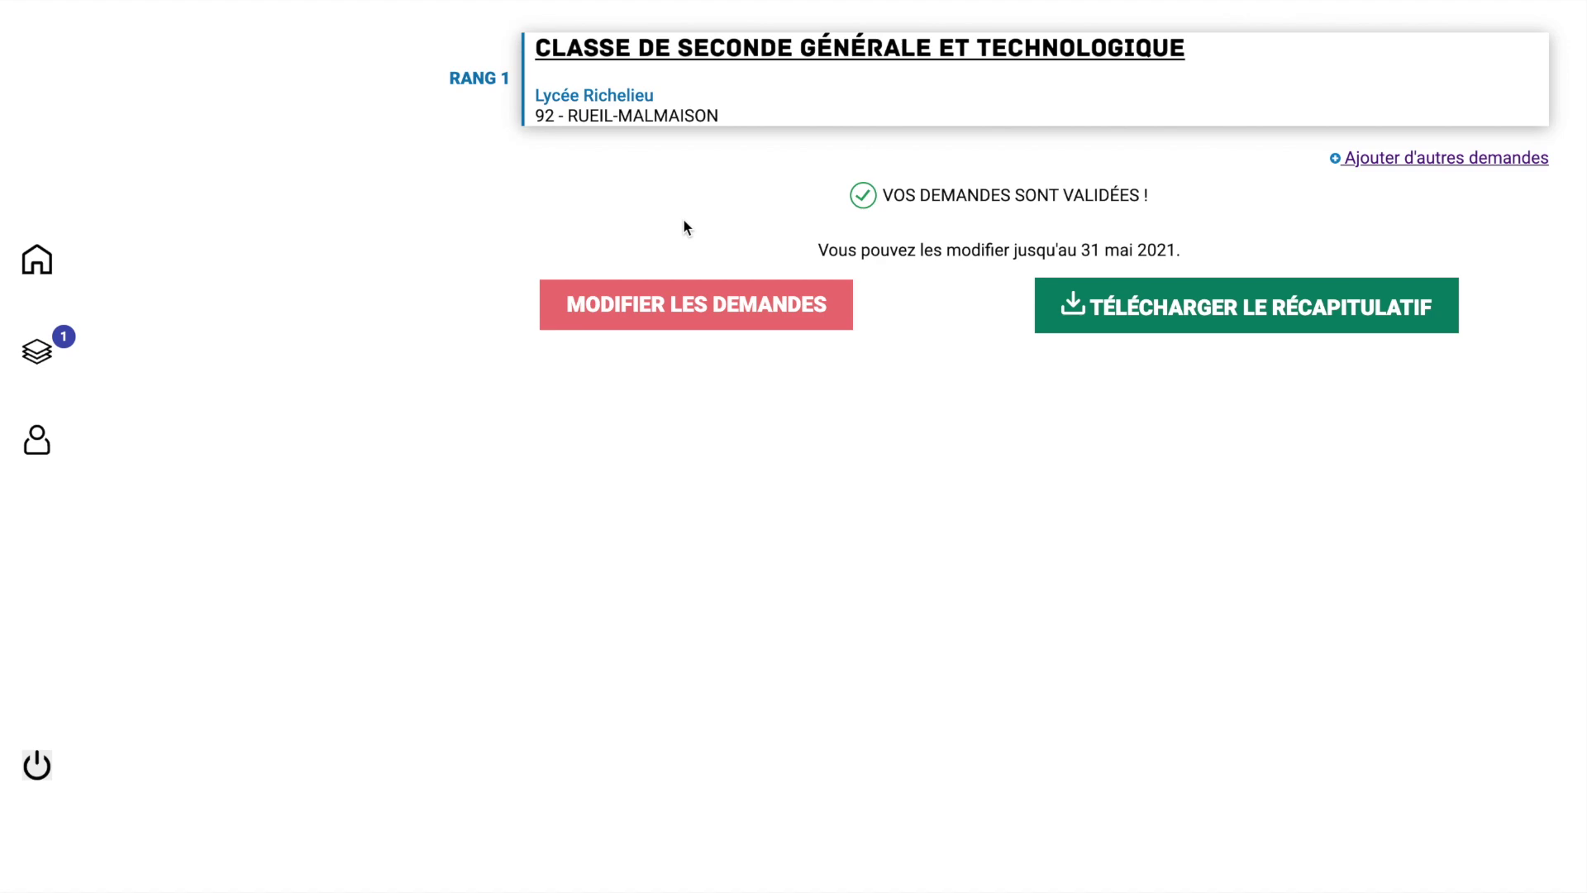